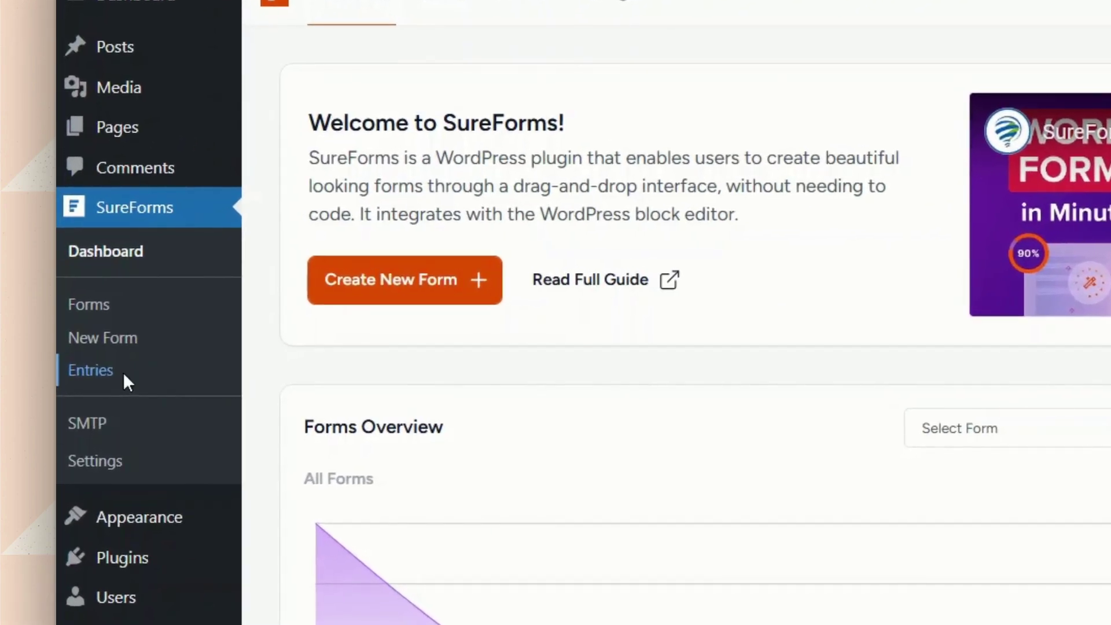
- Open Job Application Form Entry #21 and read its log line saying the notification email failed
click(126, 383)
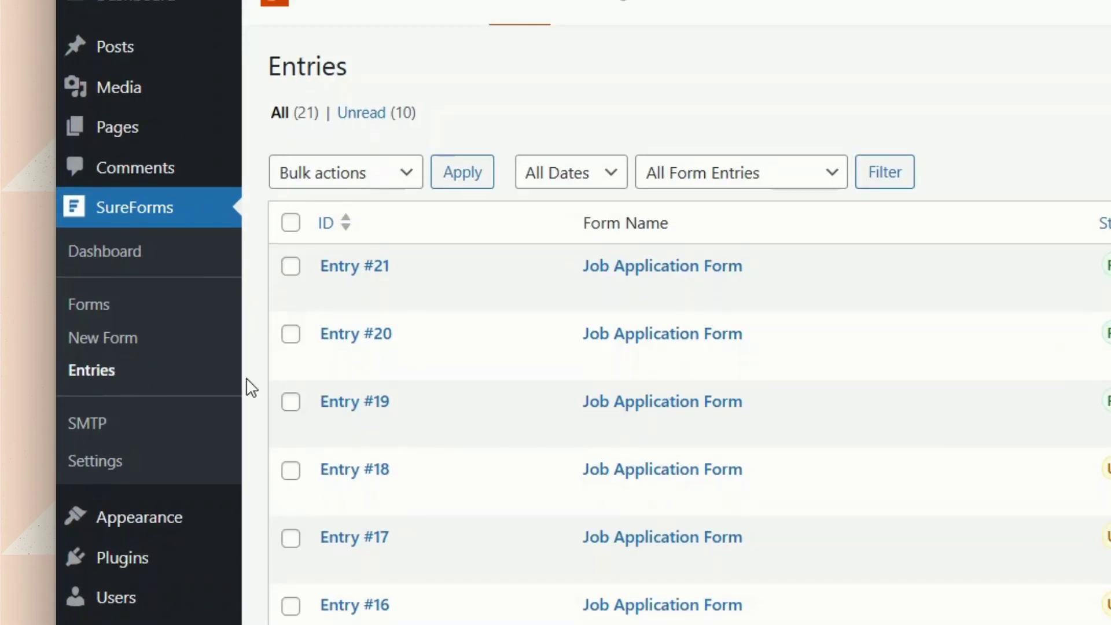
click(334, 299)
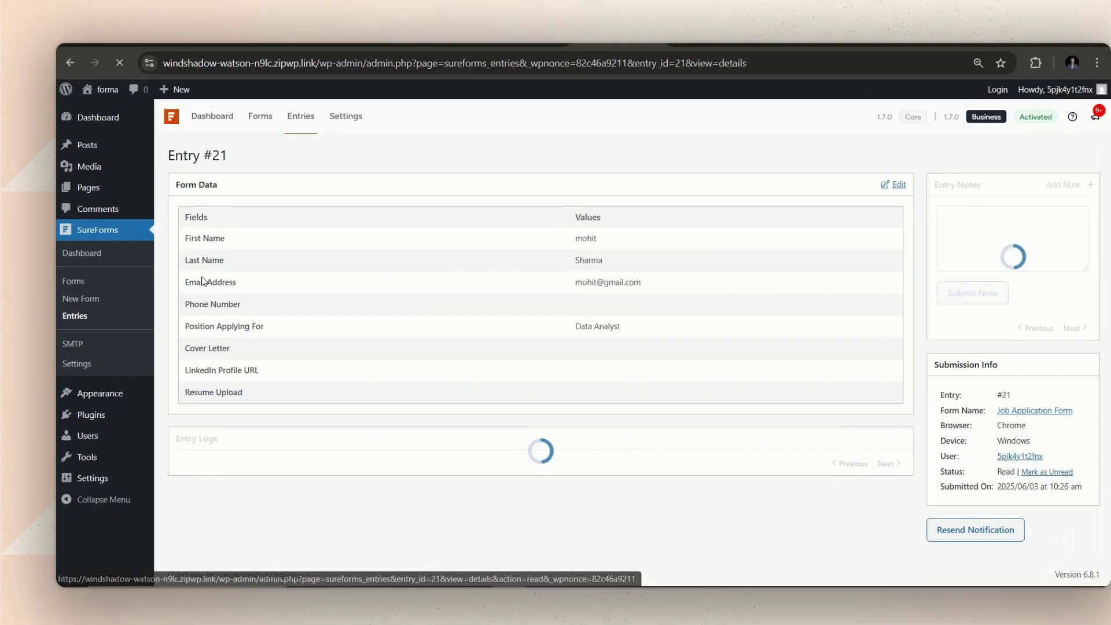
triple_click(336, 469)
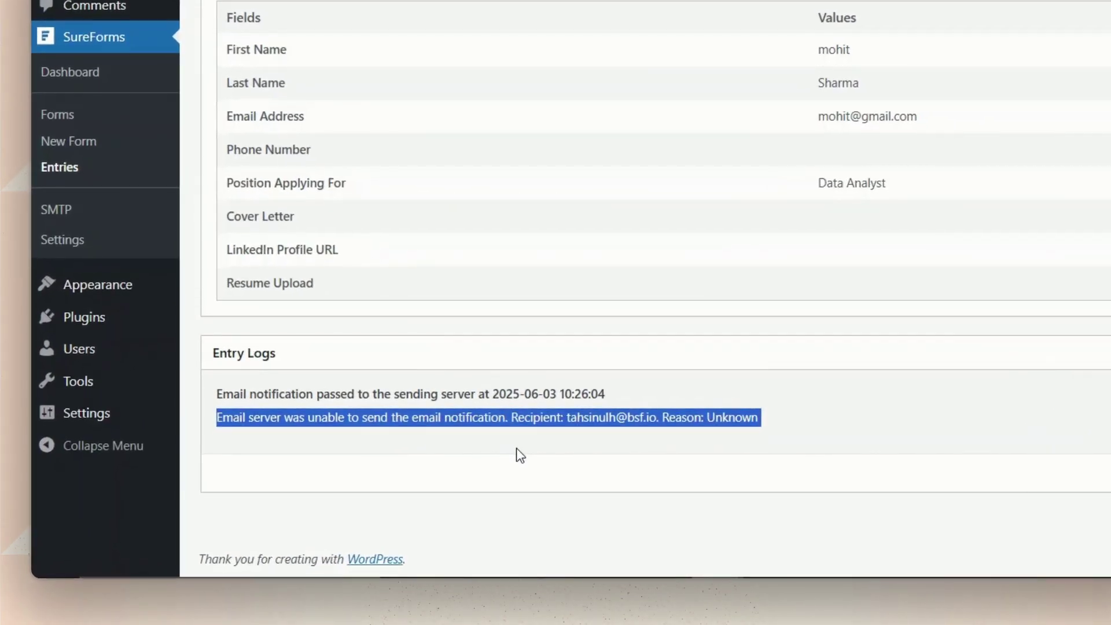
click(521, 454)
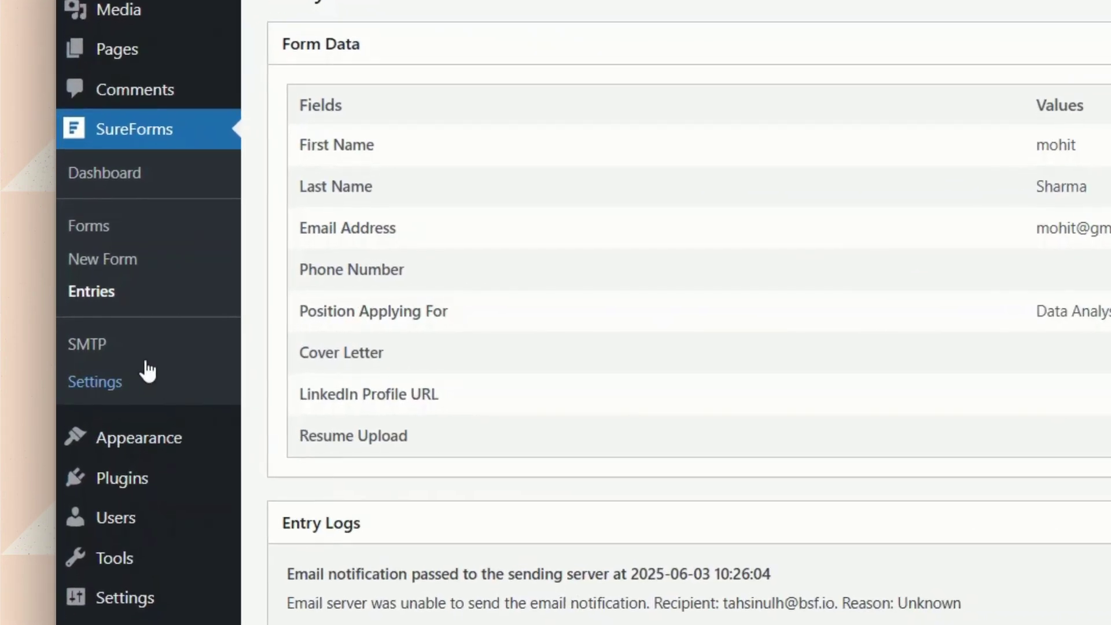
- Install SureMail using the Install SureMail Now button on the SureForms SMTP page
click(114, 357)
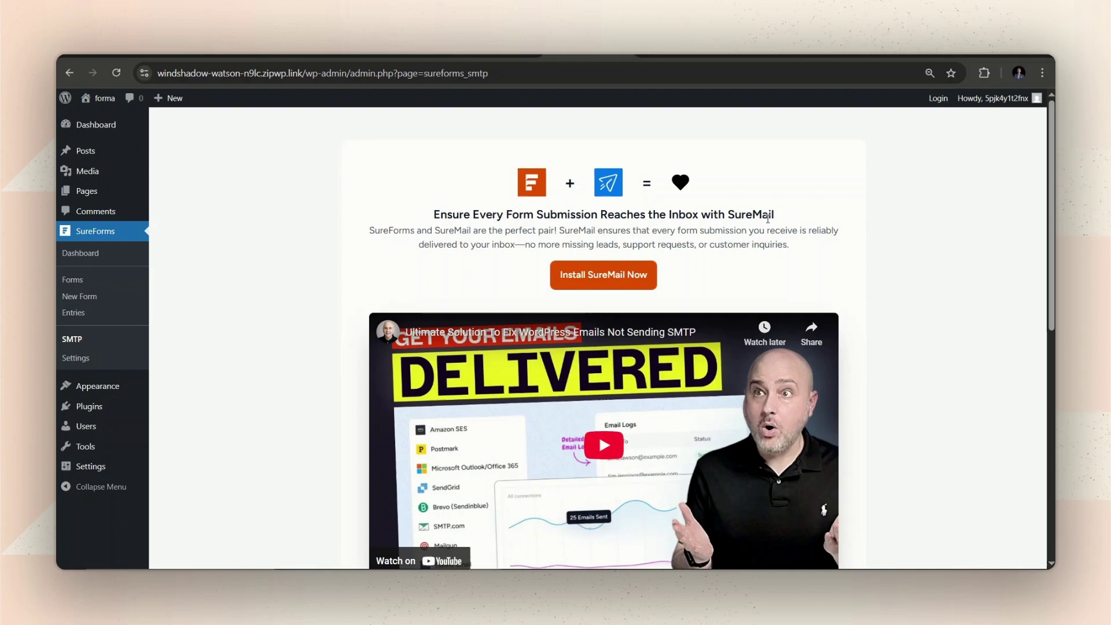
drag(776, 217, 751, 218)
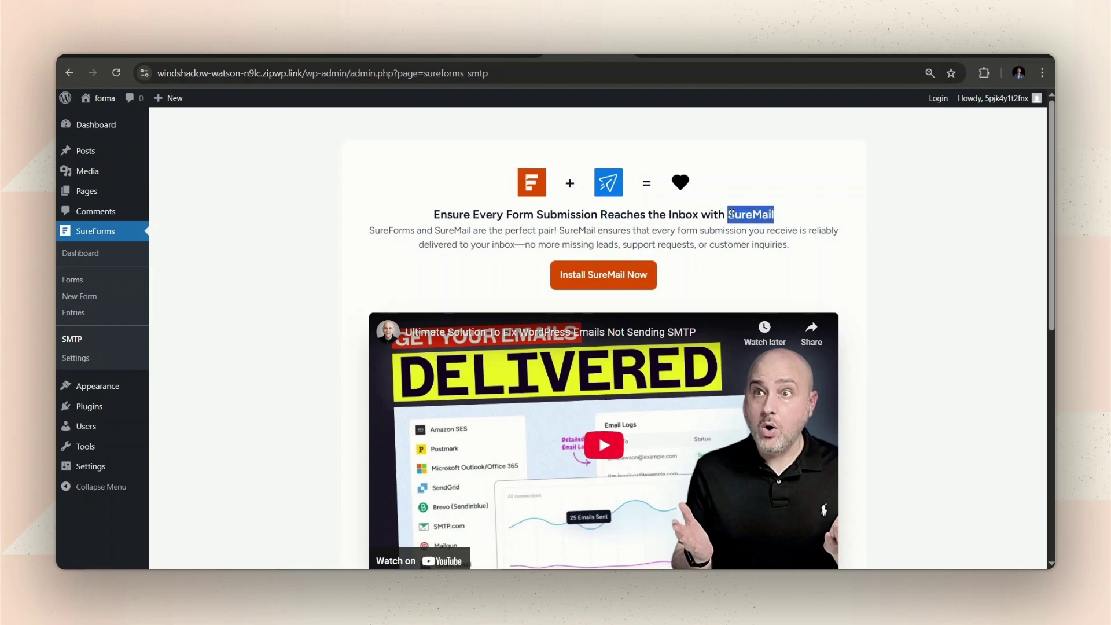
click(718, 275)
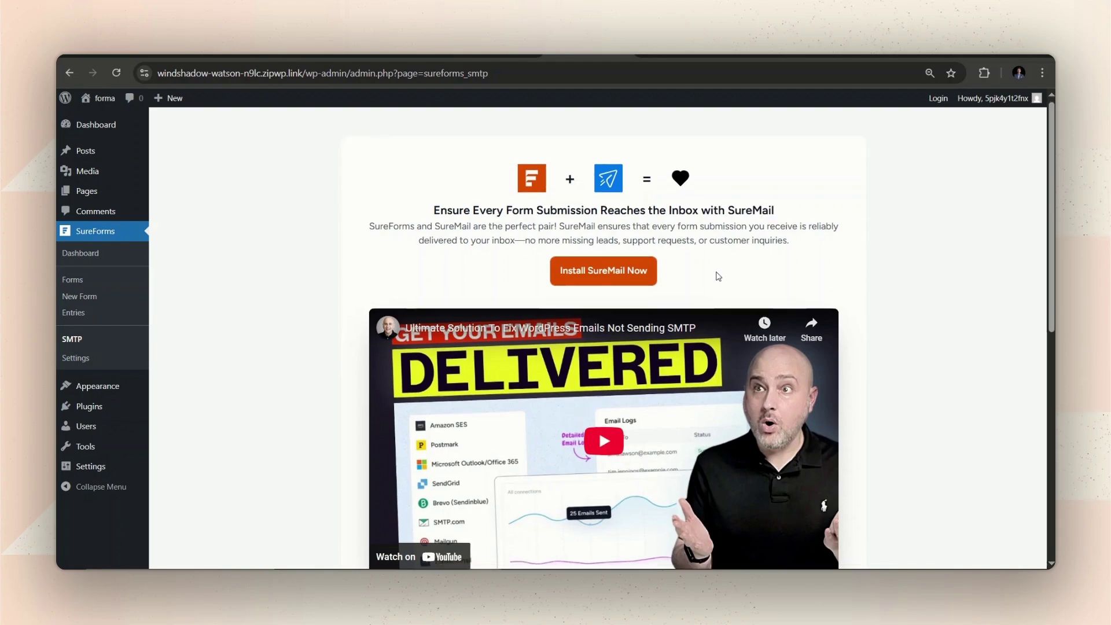
scroll(695, 277, down, 7)
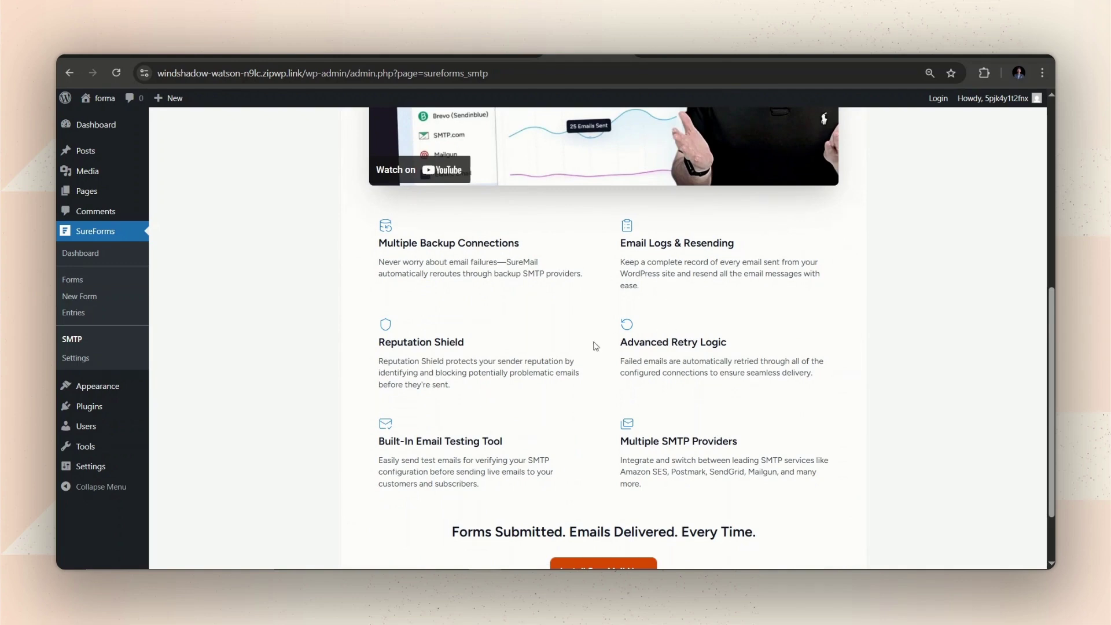
scroll(593, 491, down, 2)
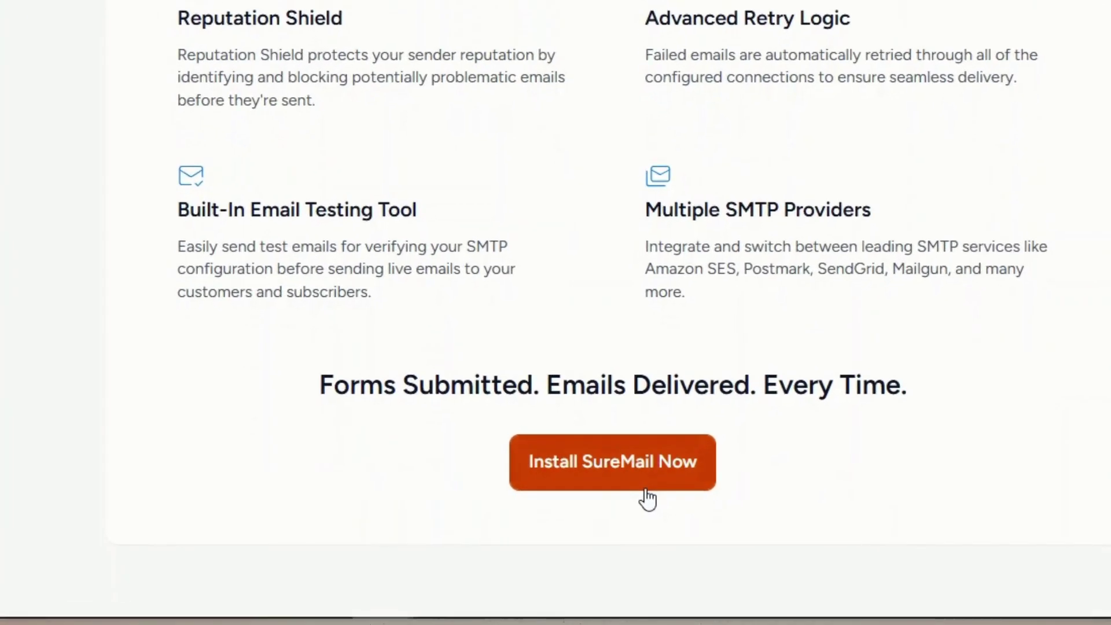
click(645, 486)
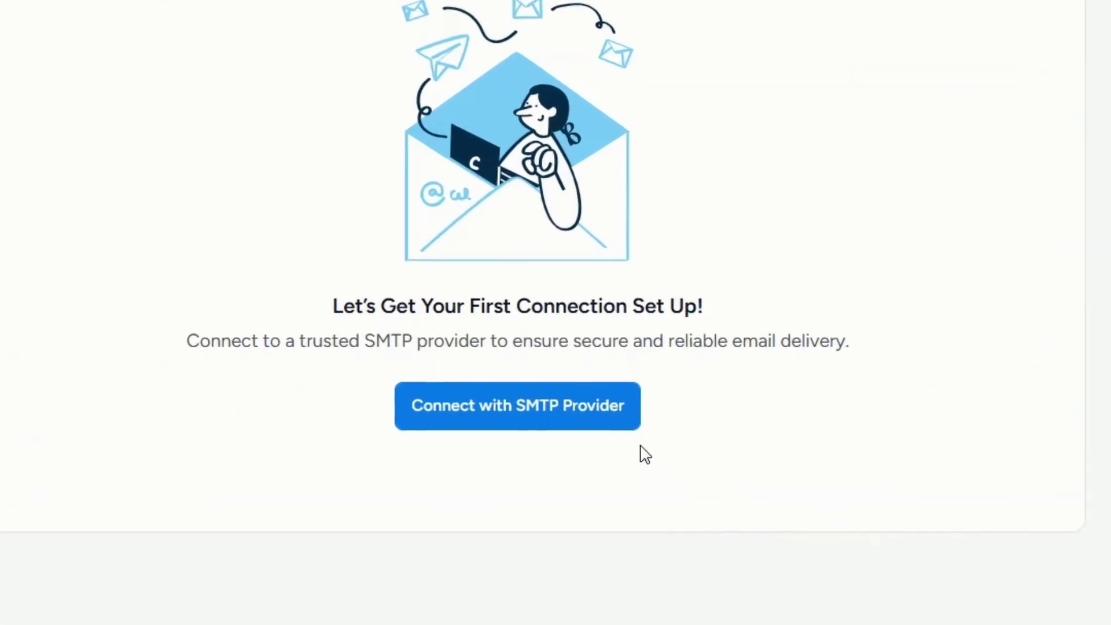
- Start a new SMTP connection with Netcore as the provider and paste its API key
click(508, 451)
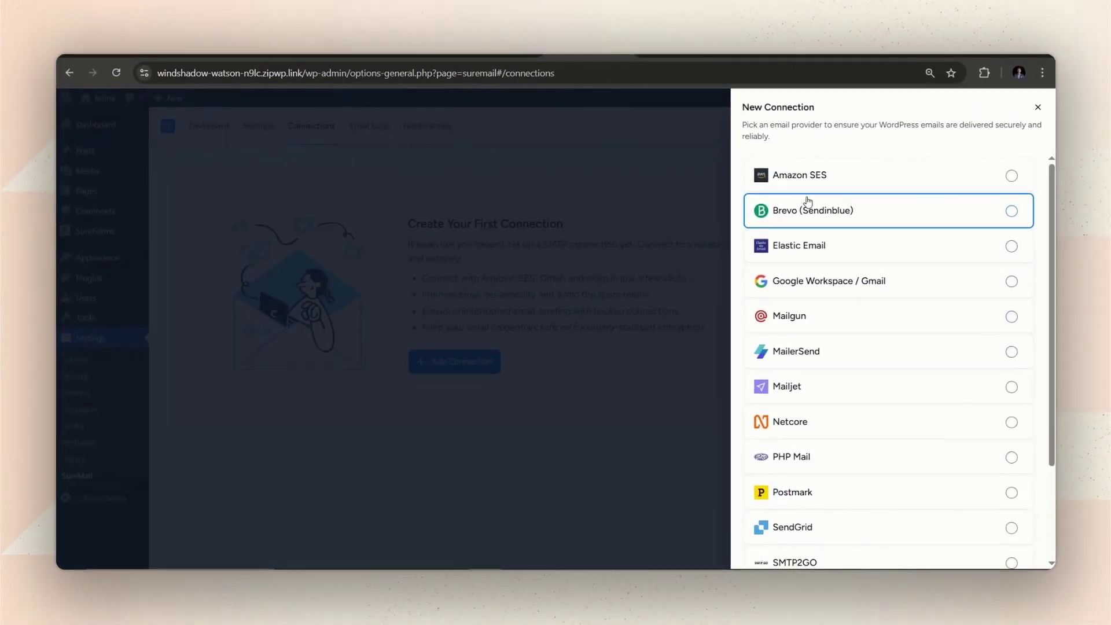
scroll(808, 201, down, 3)
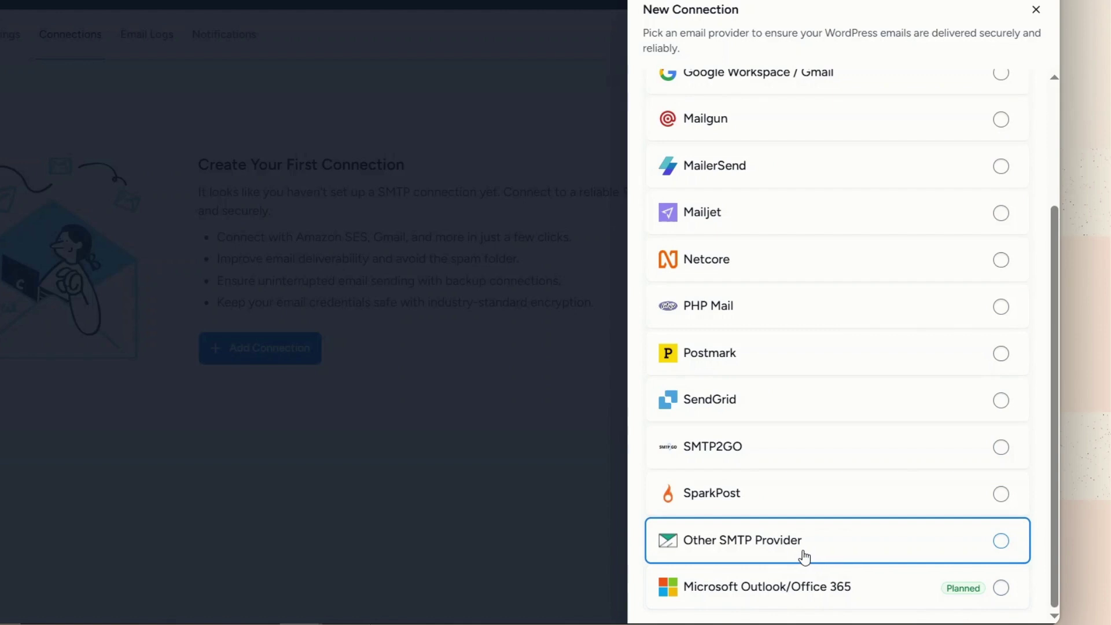
scroll(807, 557, up, 5)
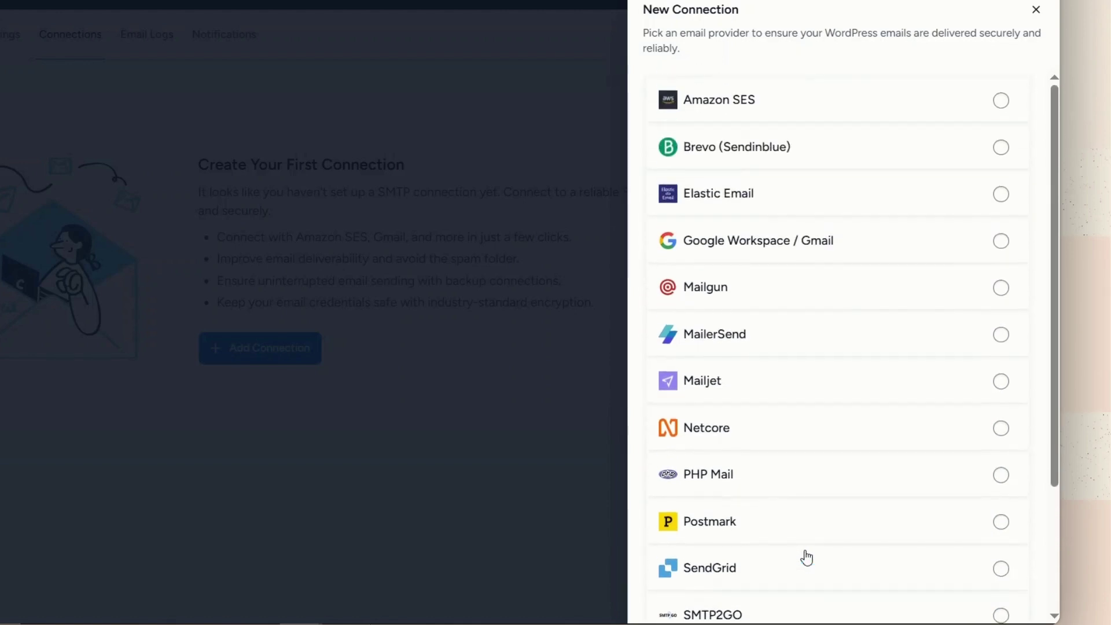
click(796, 440)
click(740, 185)
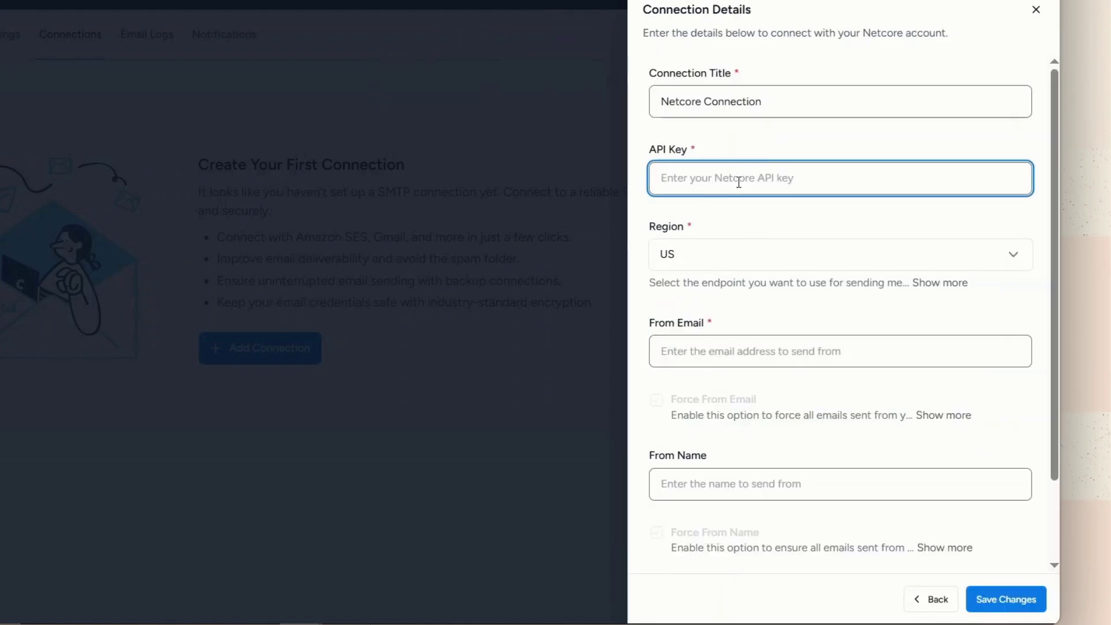
key(ctrl+v)
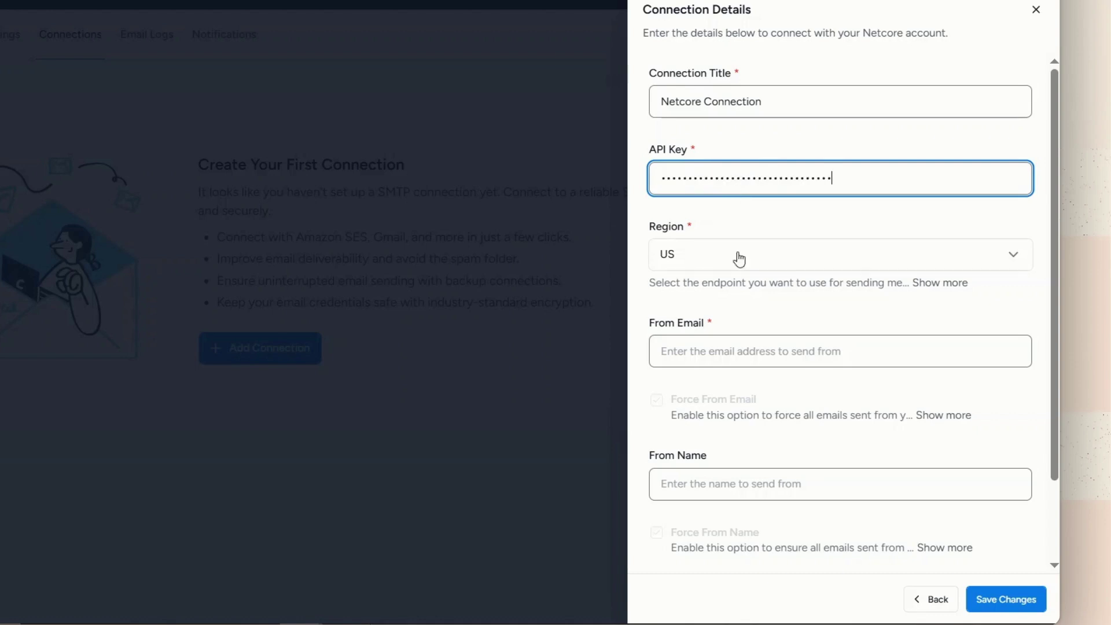
- Fill in the sender From Email, turn off Force From Email, and save the connection
click(763, 353)
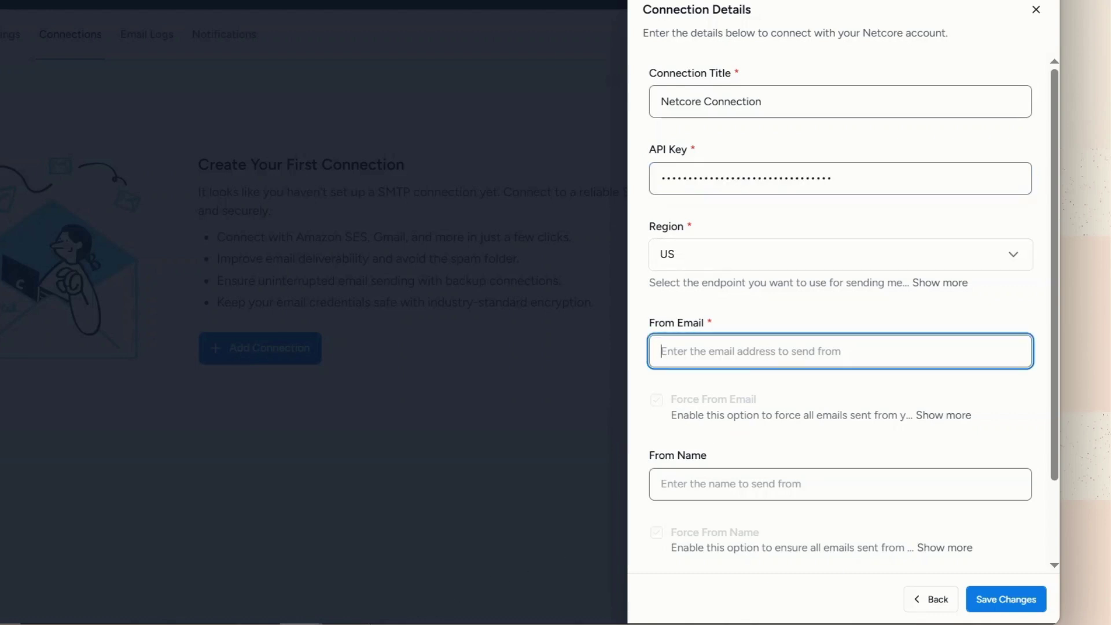
click(813, 482)
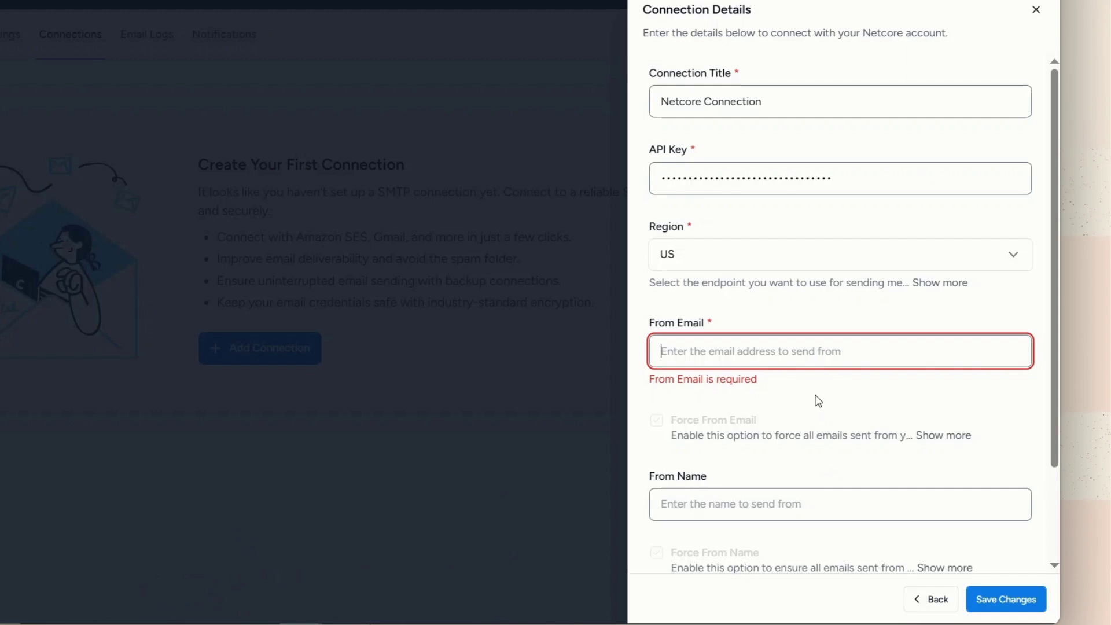
key(ctrl+v)
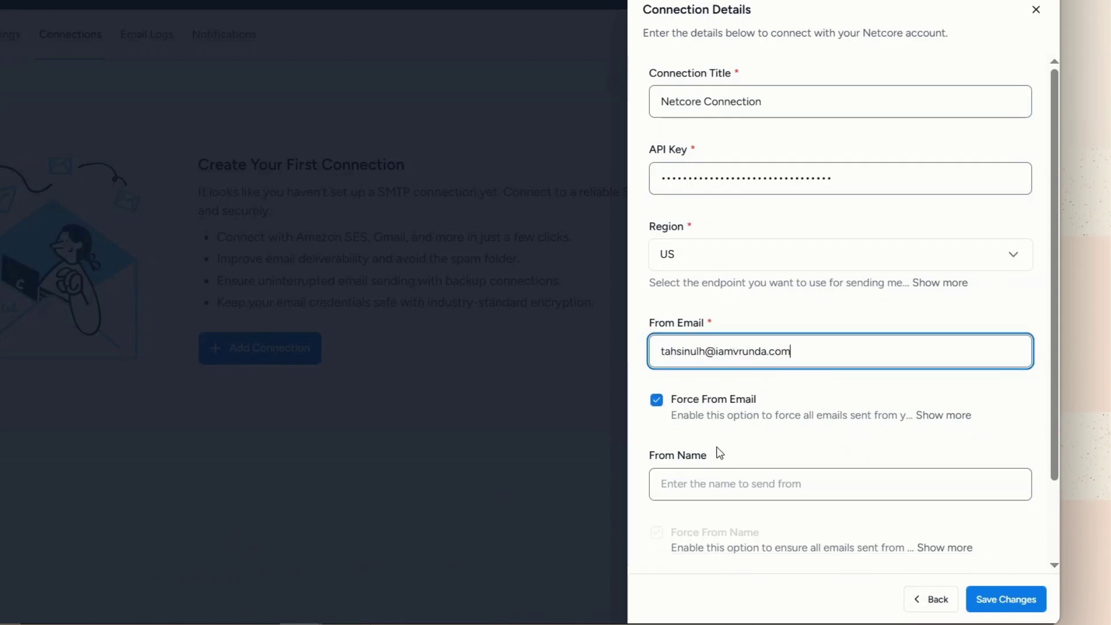
click(660, 405)
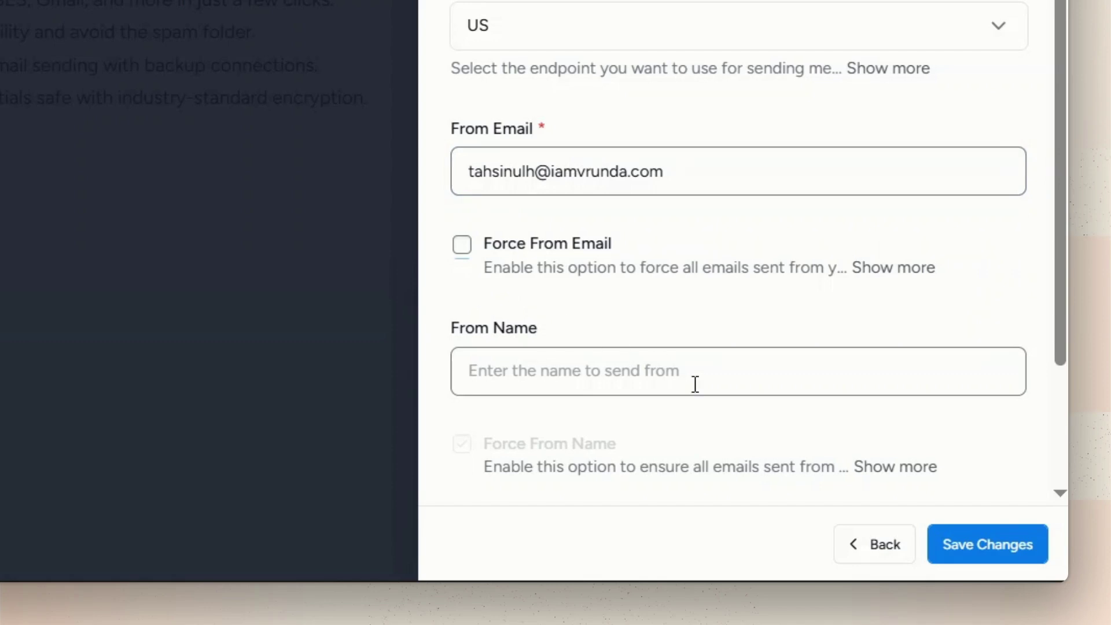
click(944, 556)
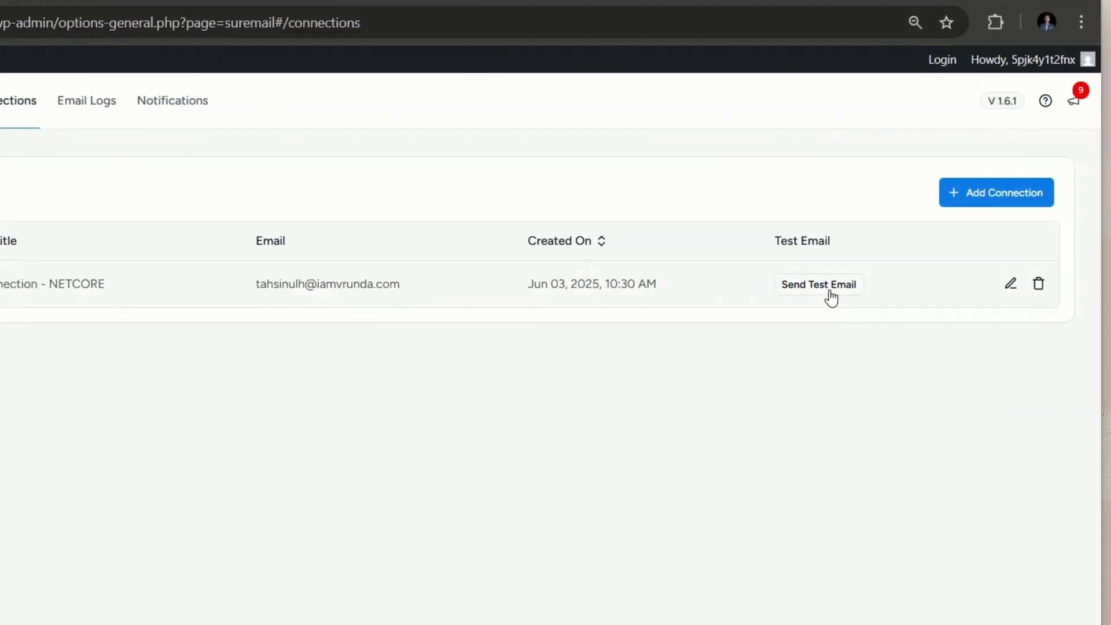
- Send a test email through the Netcore connection
click(867, 252)
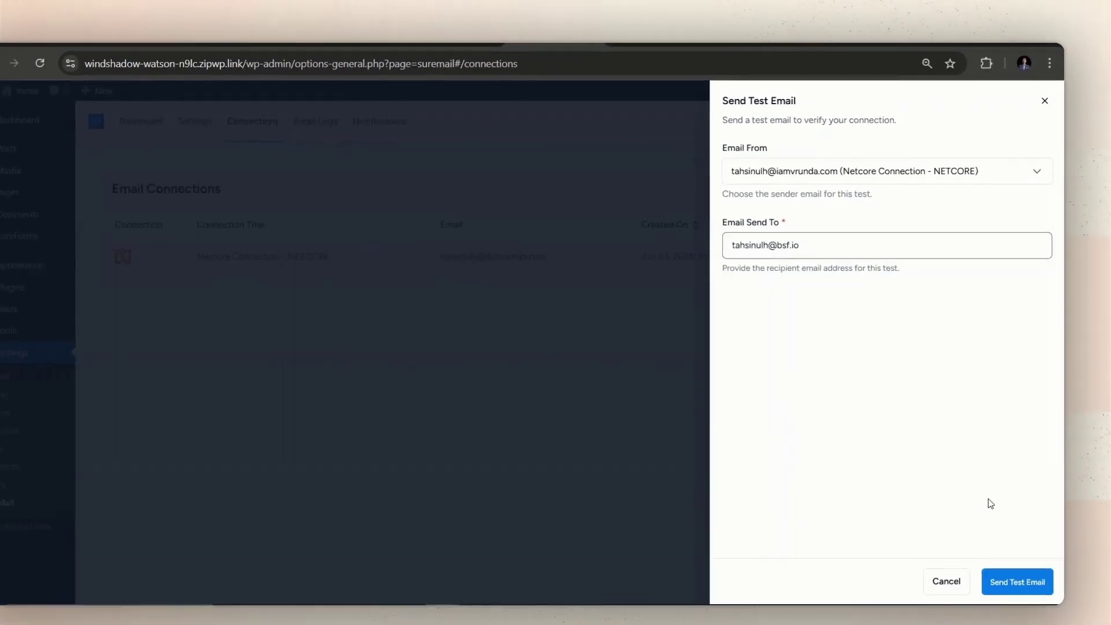
click(1014, 582)
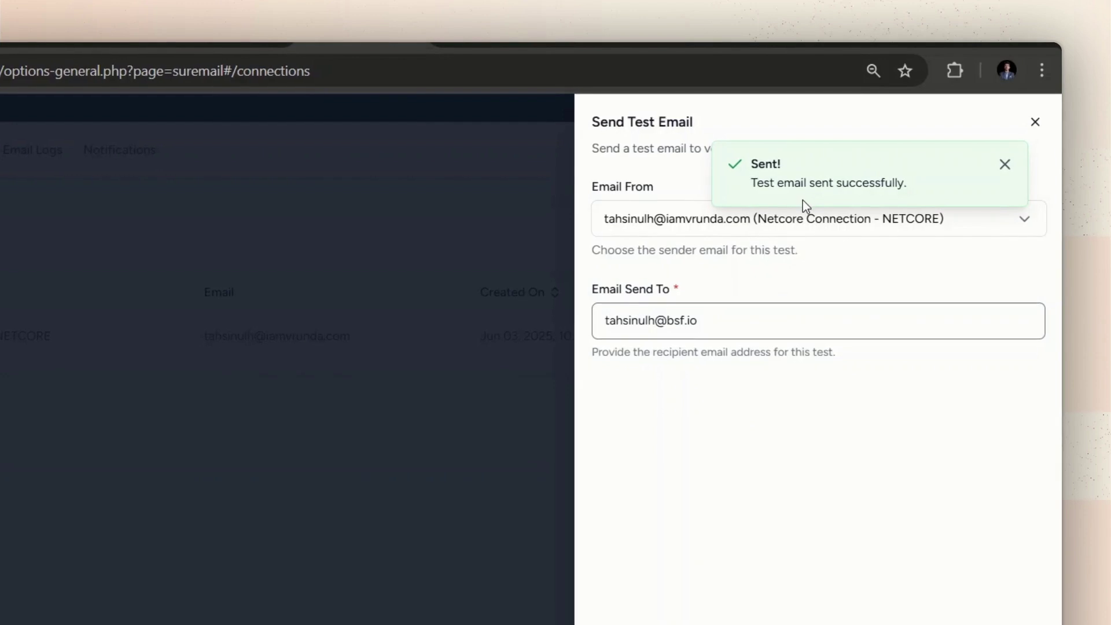
click(550, 468)
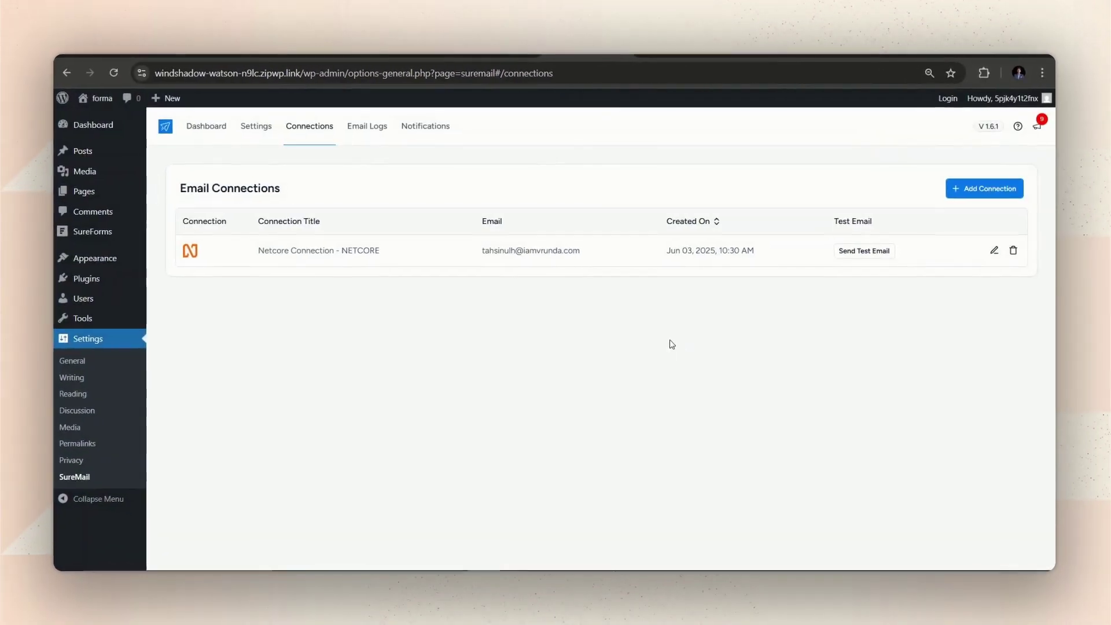
- Check the Email Logs for the test email's Successful status
click(374, 138)
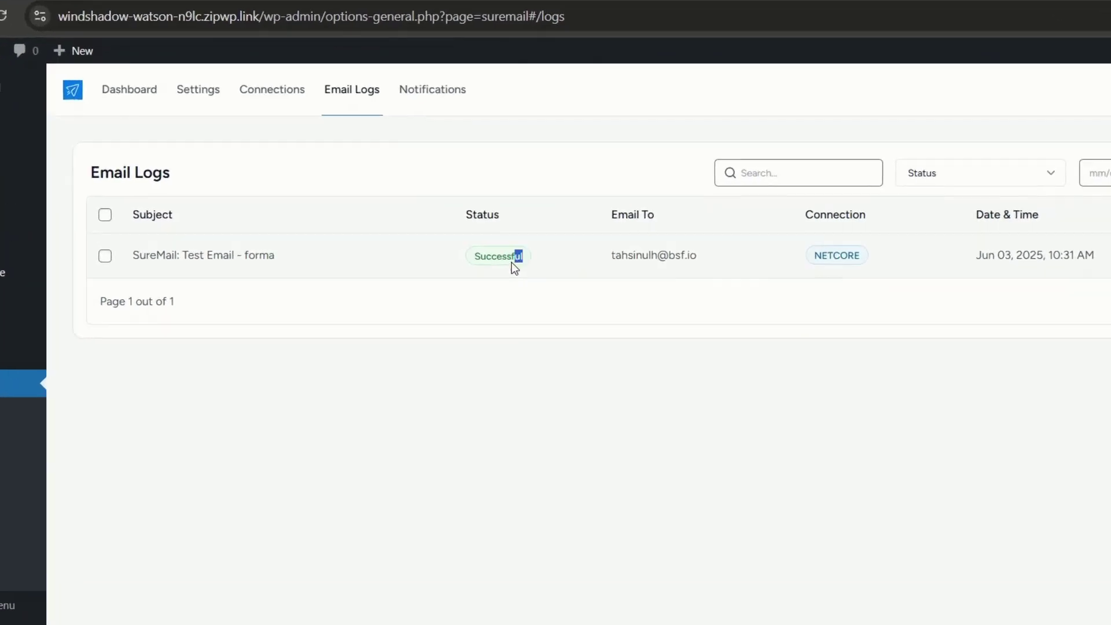
drag(479, 246, 438, 260)
click(470, 281)
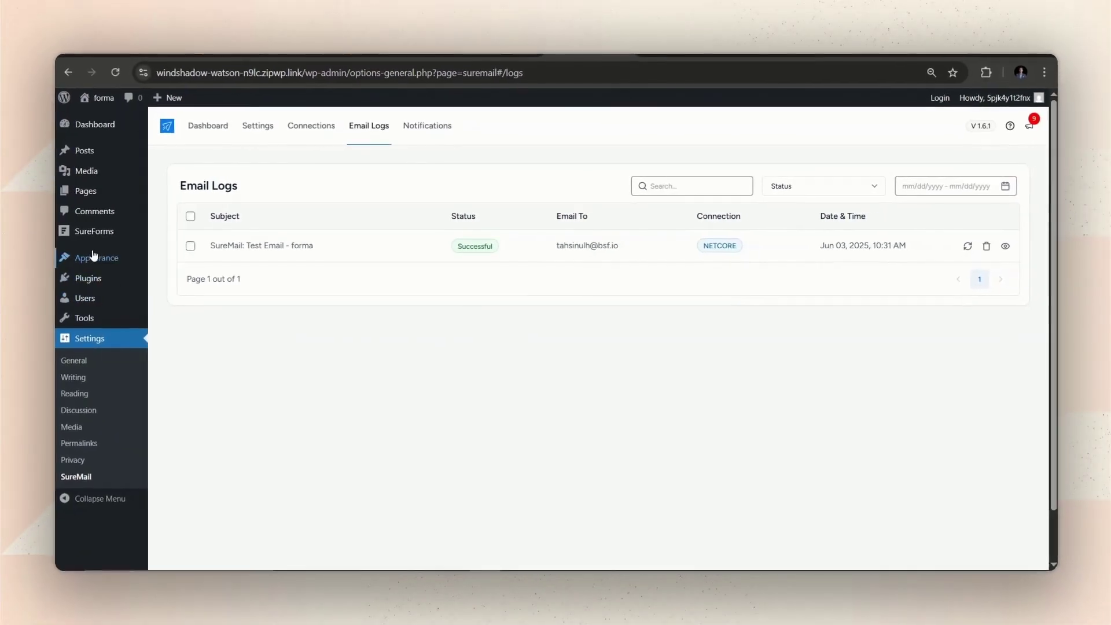
mouse_move(92, 240)
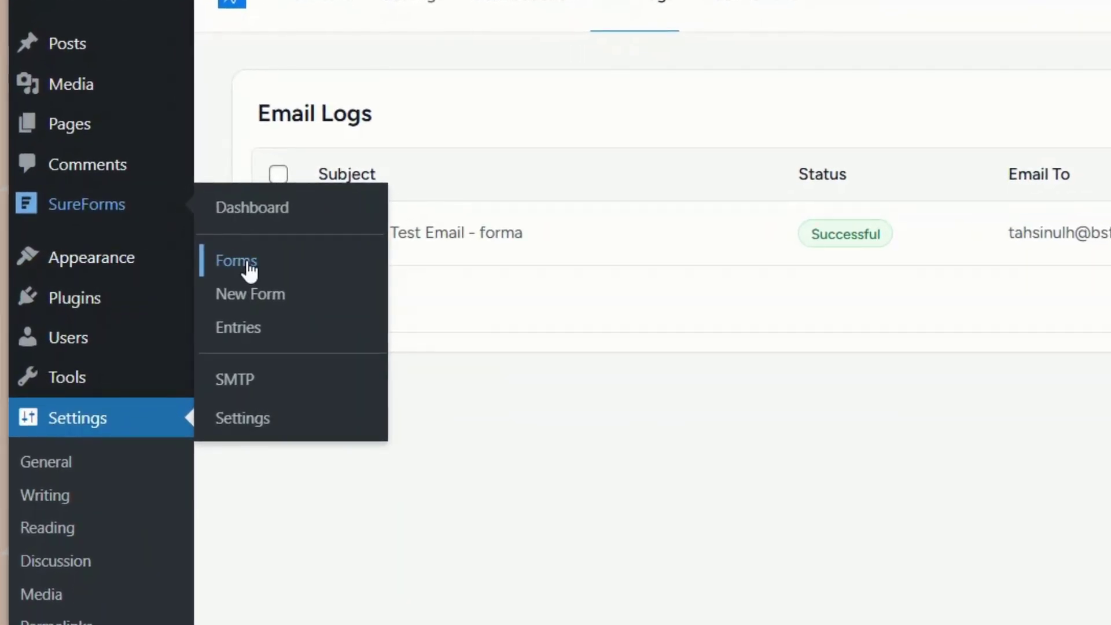
- Edit the Job Application Form and show its Email Notification settings
click(250, 270)
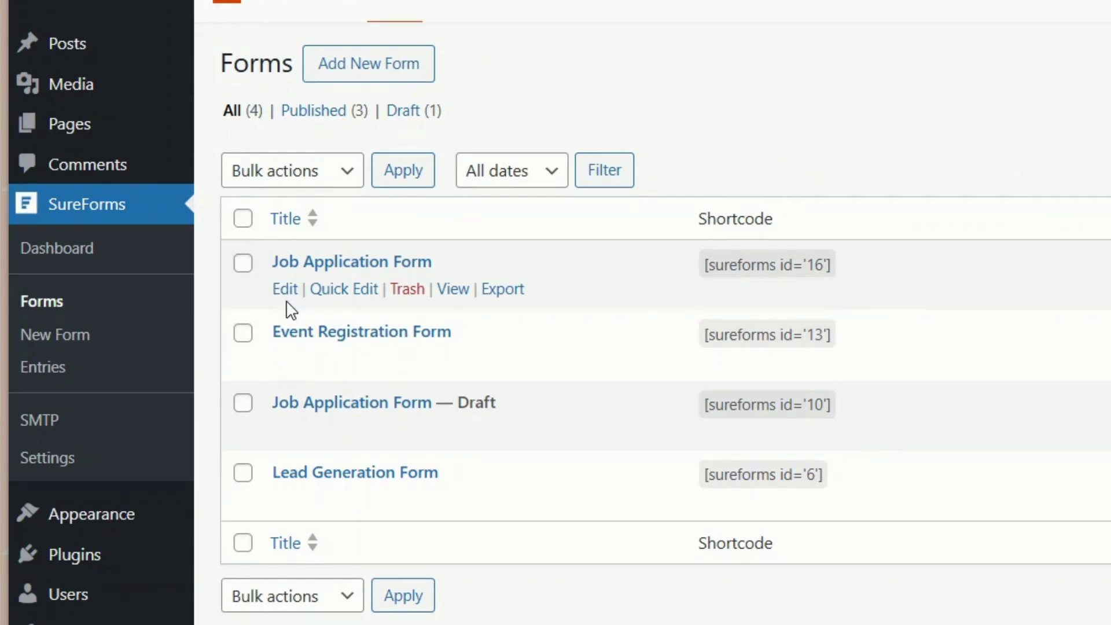
click(287, 291)
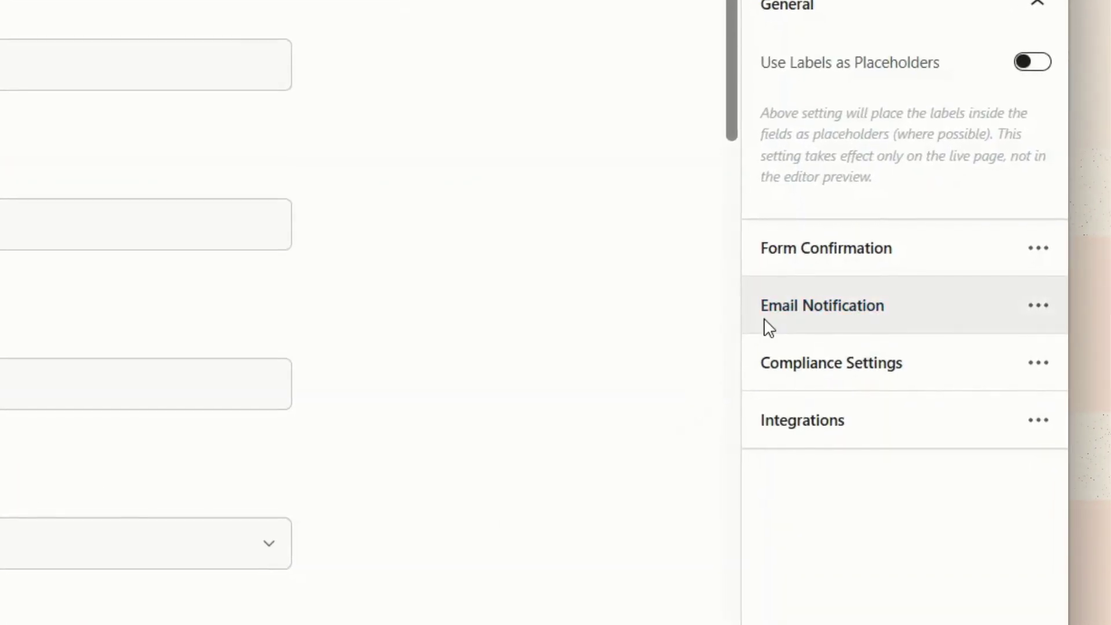
click(768, 328)
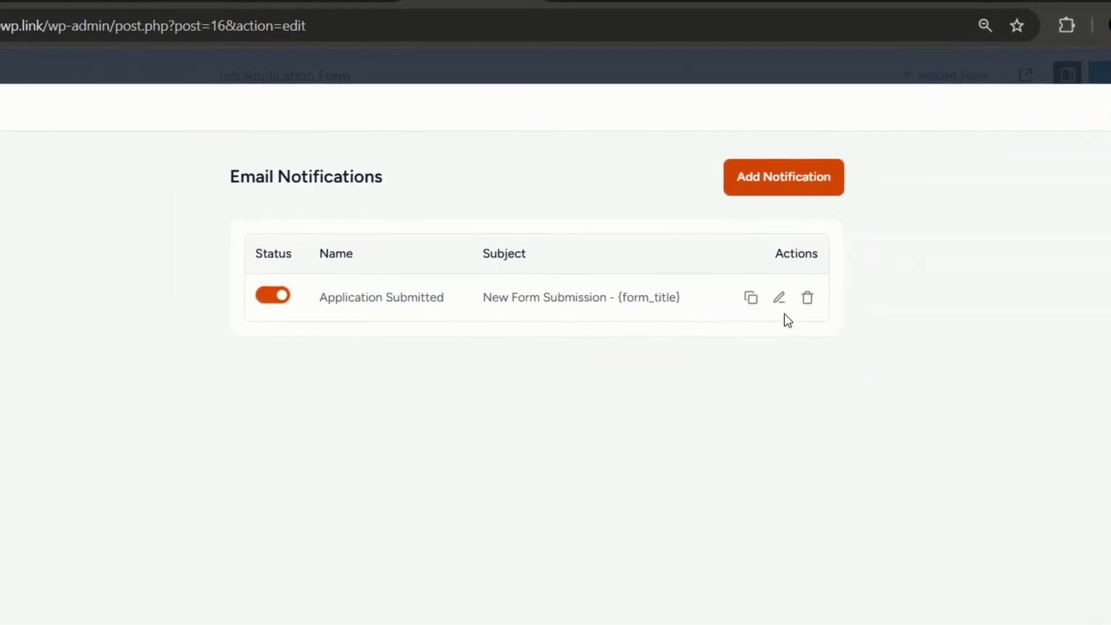
- Rename the notification 'Another Job Application Submitted' and prepend 'Job application' to its message
click(779, 297)
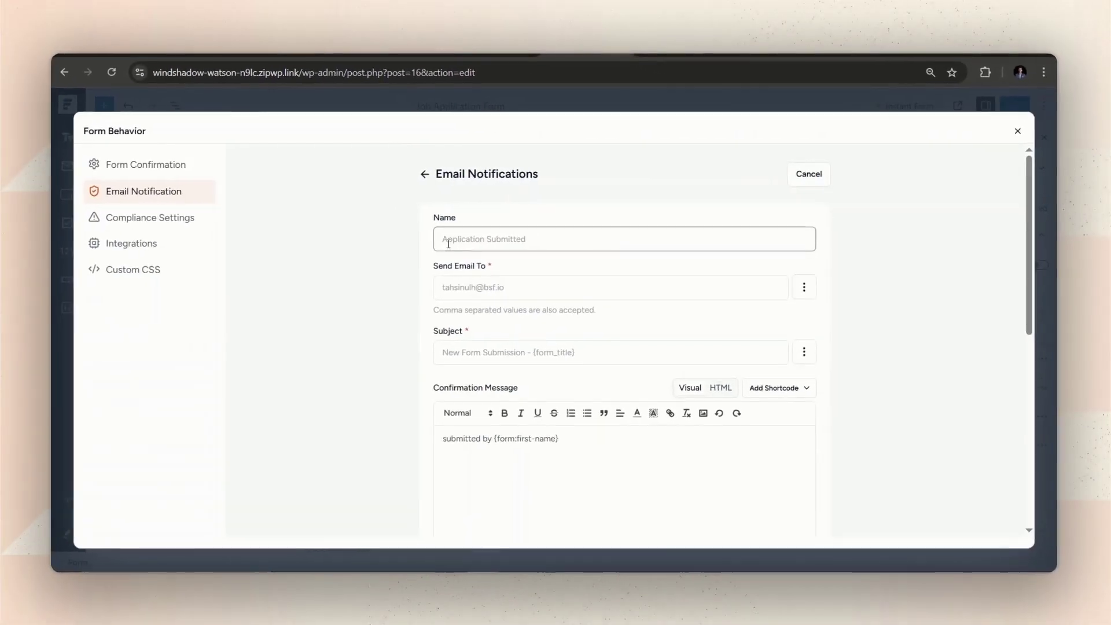
click(448, 244)
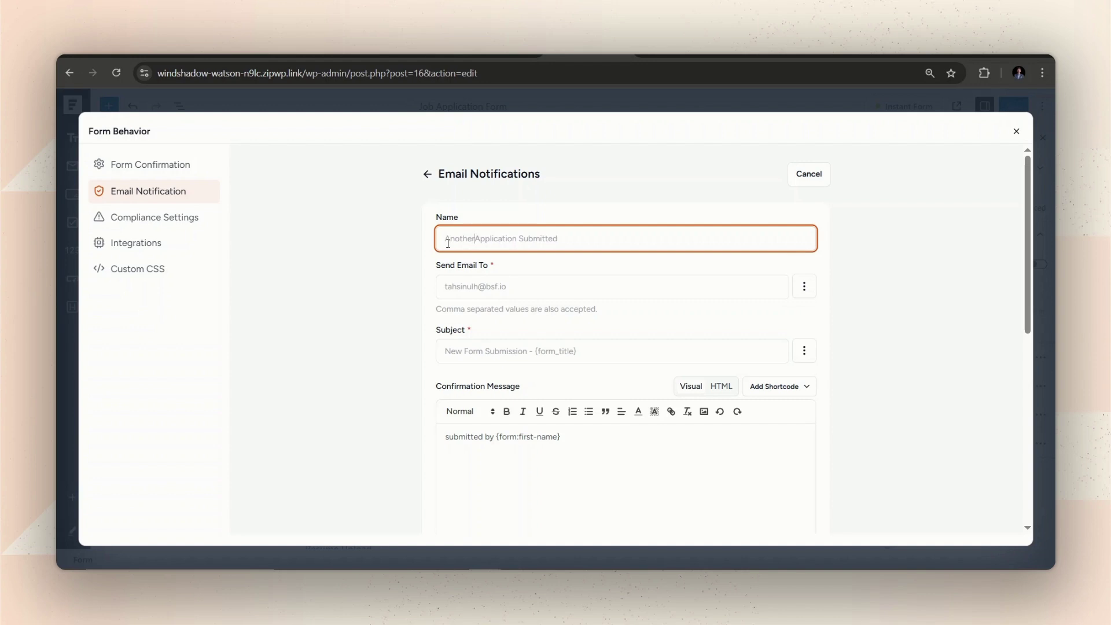
triple_click(485, 284)
click(498, 328)
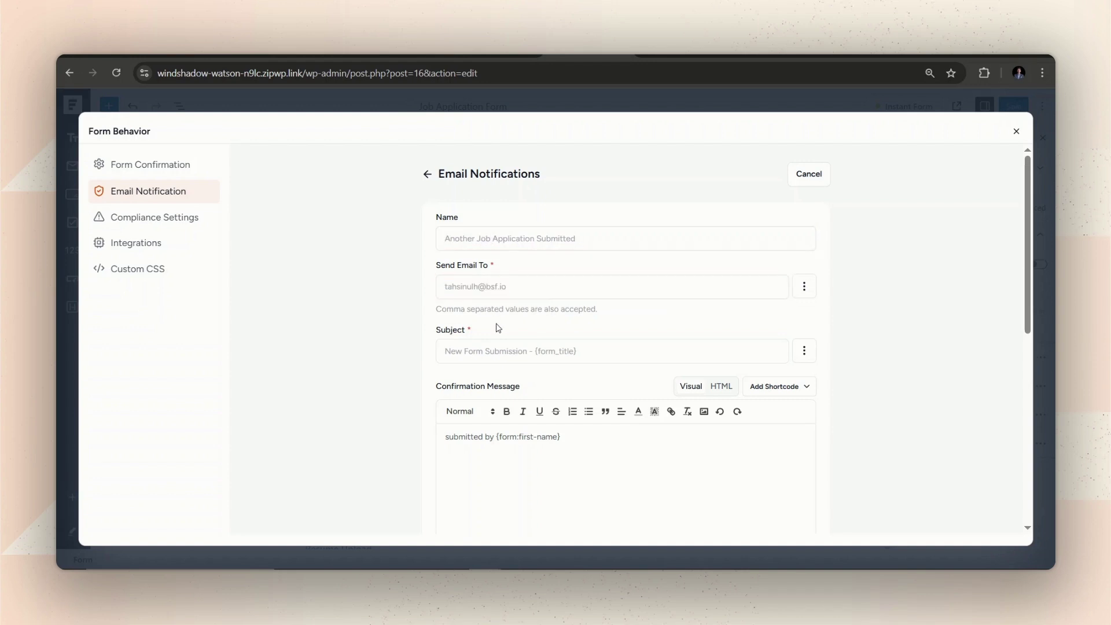
scroll(498, 327, down, 1)
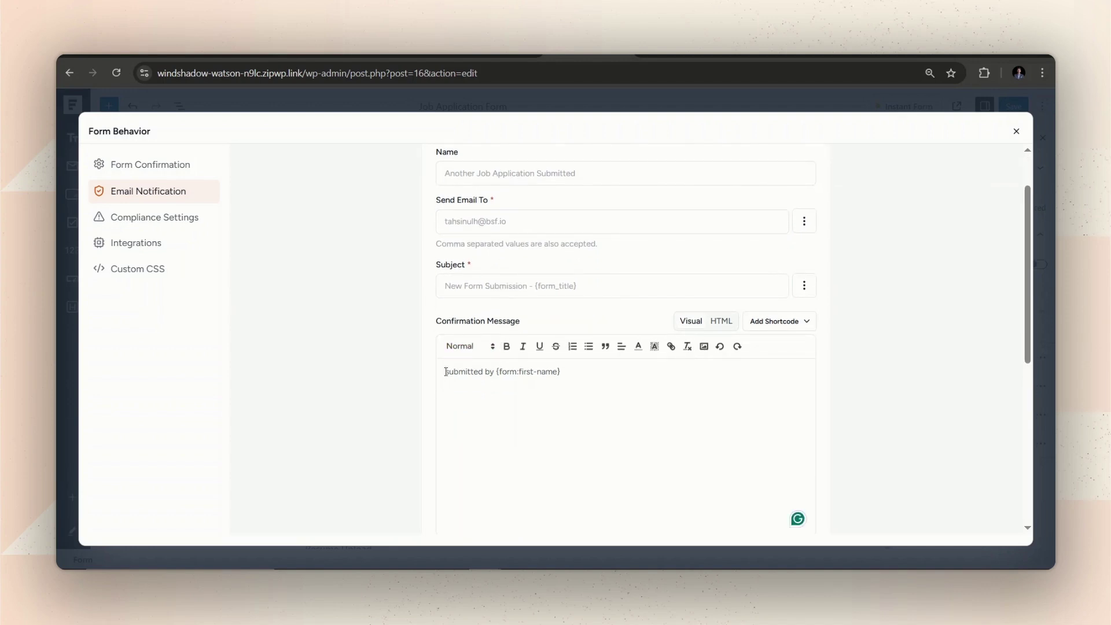
text(Job application)
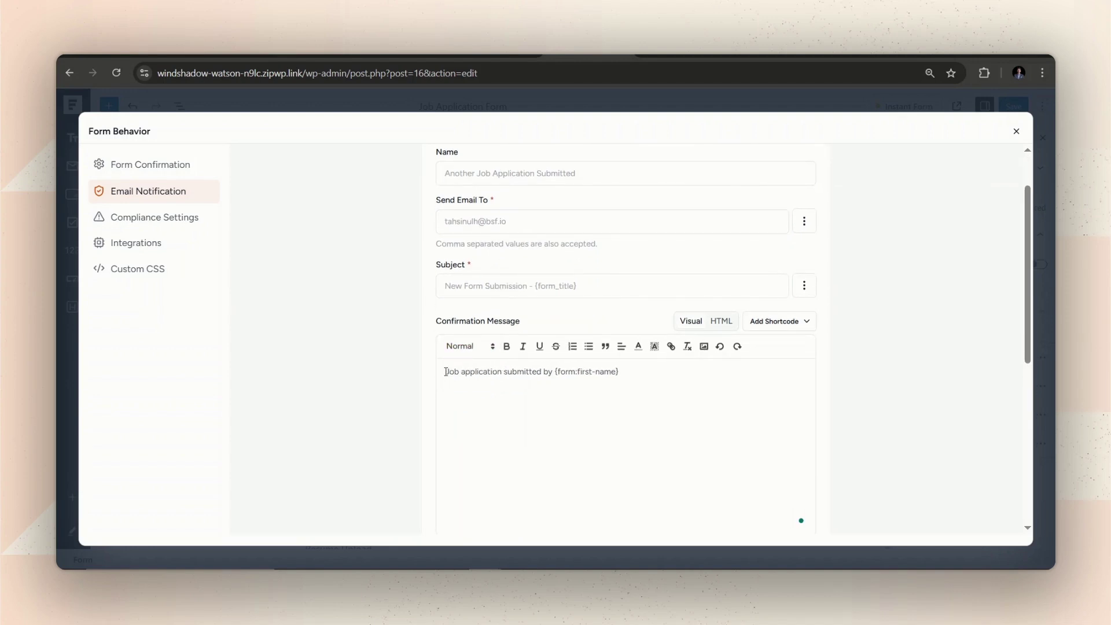
scroll(589, 382, down, 3)
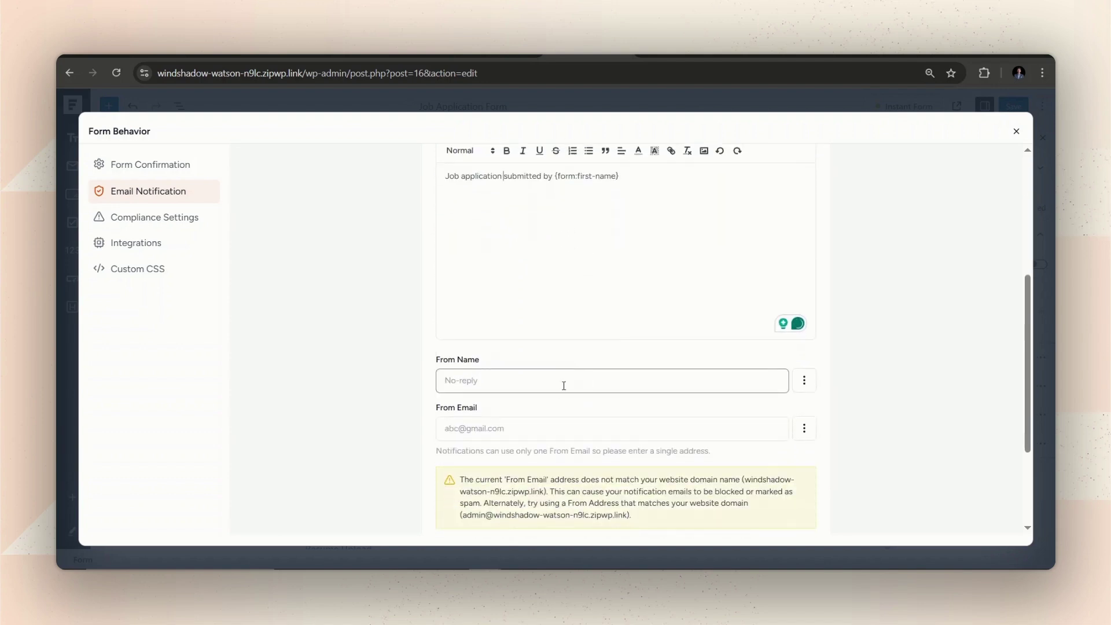
scroll(554, 409, down, 2)
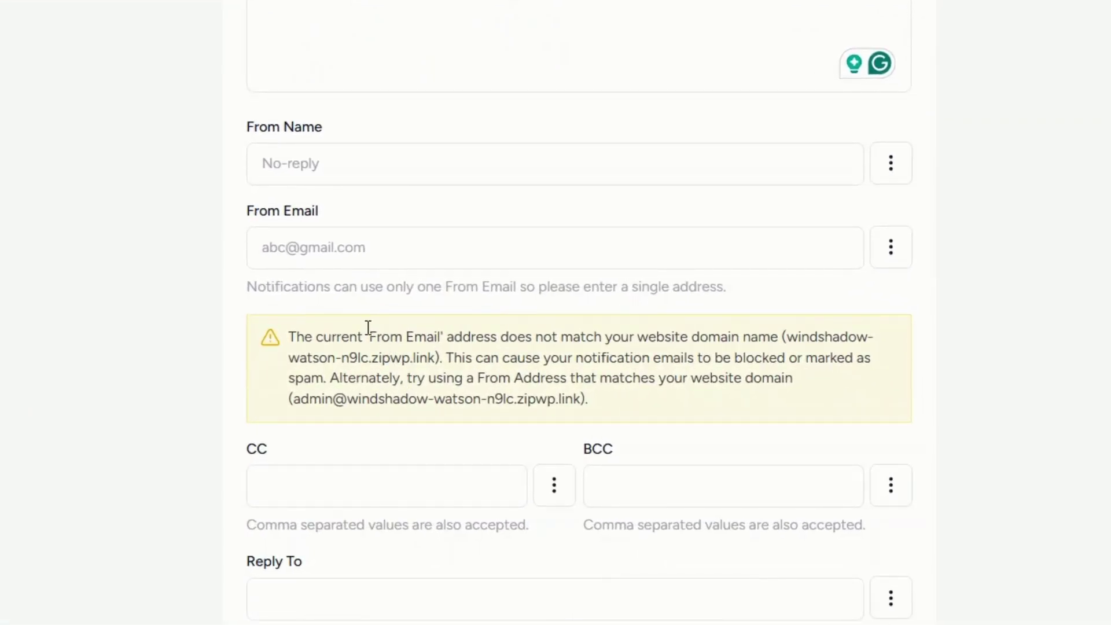
- Clear the notification's From Email field, leaving it empty
triple_click(344, 250)
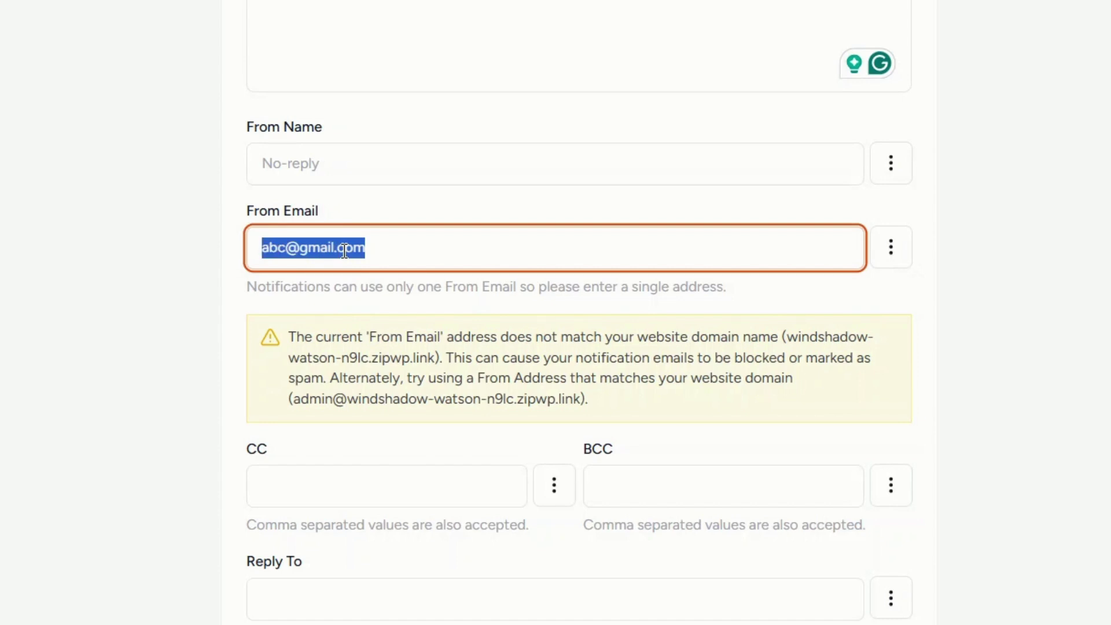
key(BackSpace)
click(353, 294)
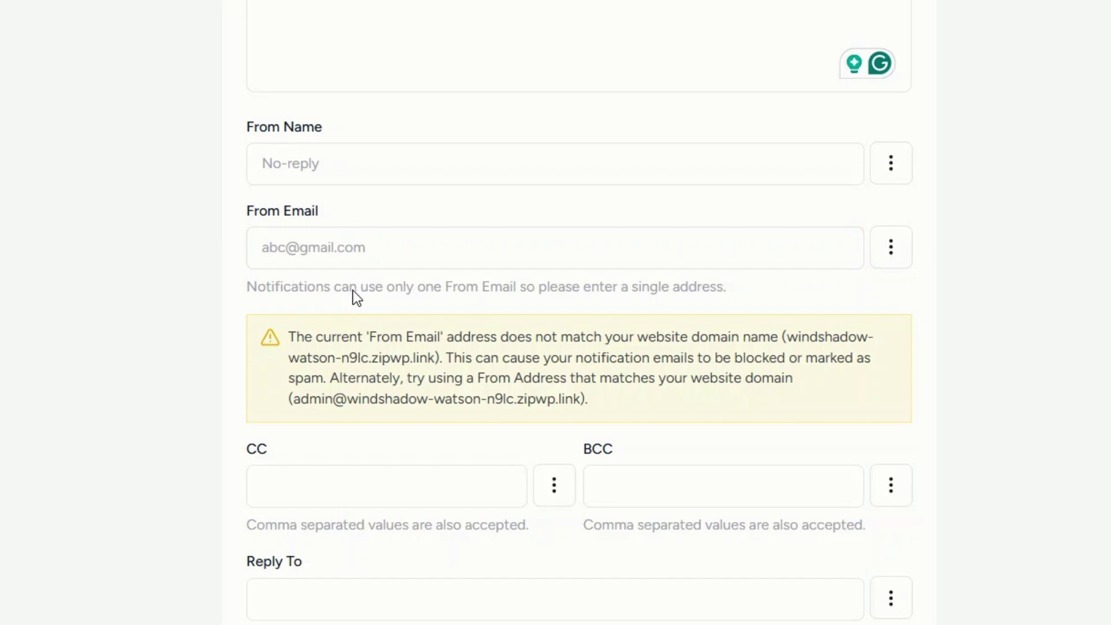
click(346, 247)
key(ctrl+z)
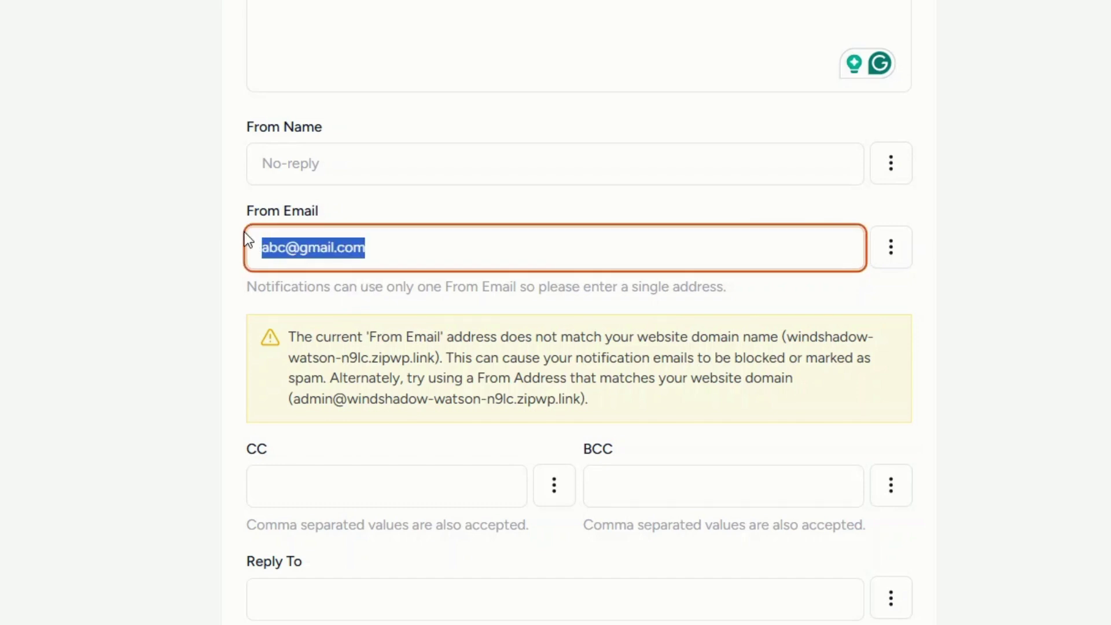
key(BackSpace)
click(298, 313)
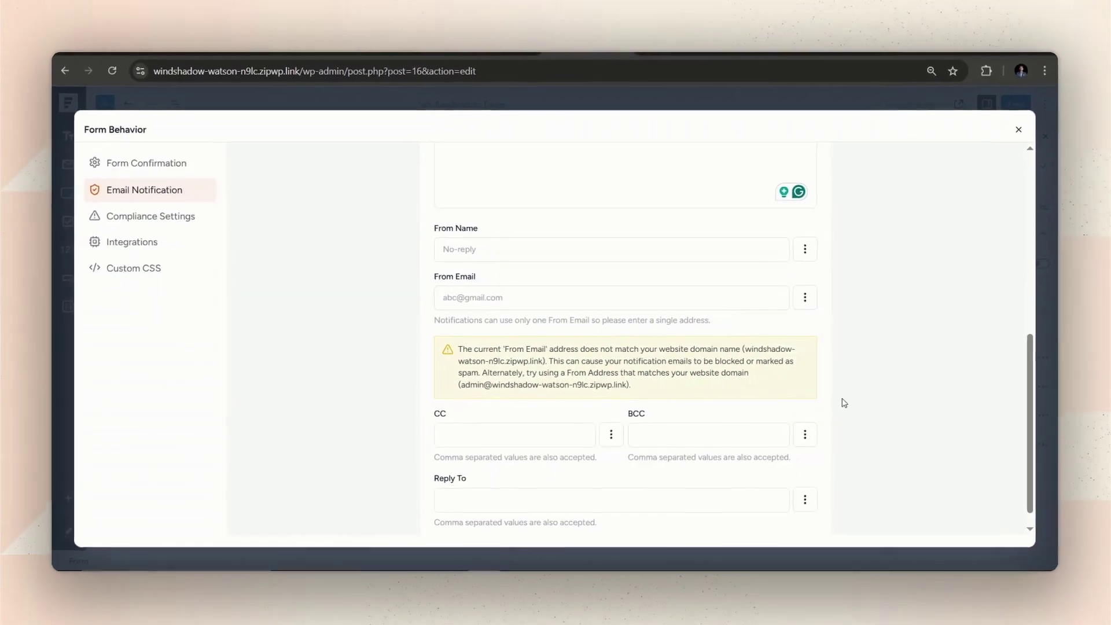
- Close Form Behavior and save the updated Job Application Form
click(1014, 132)
click(1013, 107)
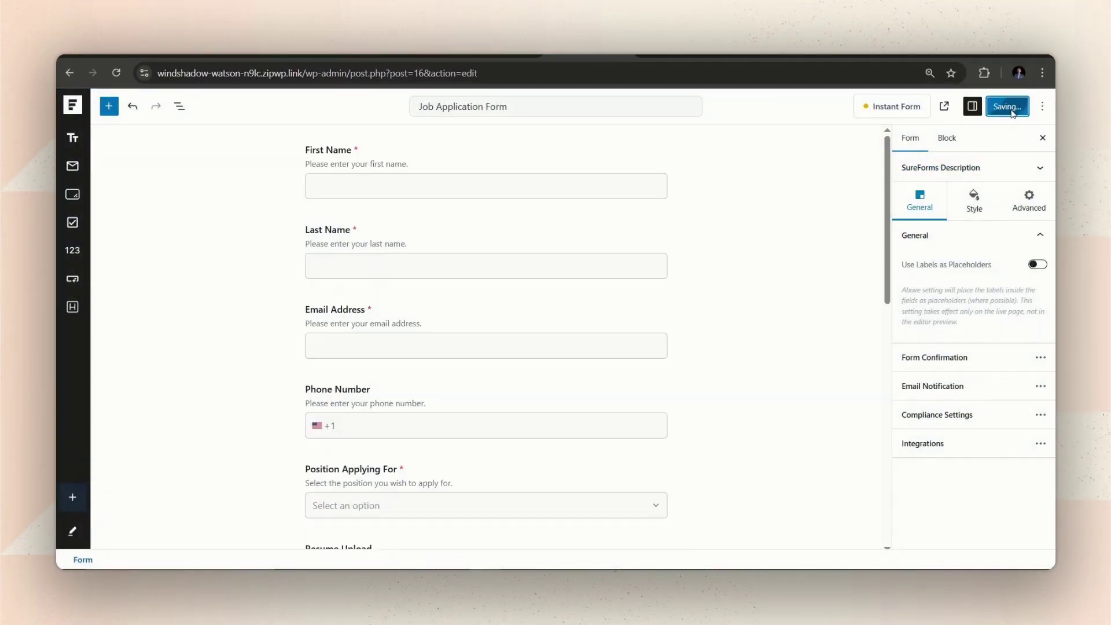
click(956, 105)
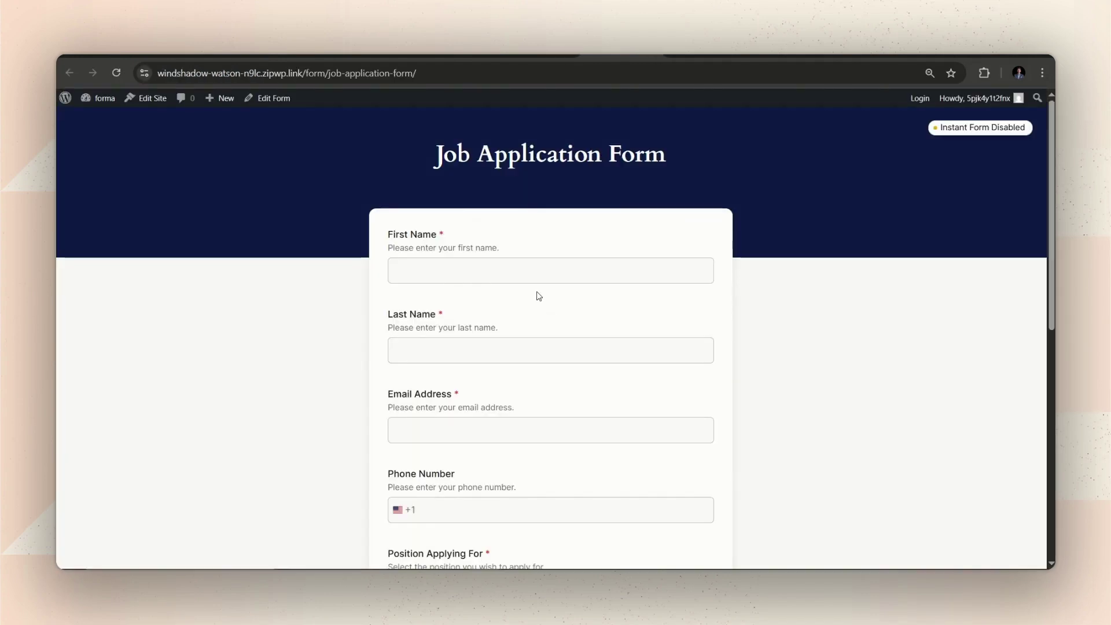
- On the live form, enter the applicant's first name, last name and email address
click(540, 271)
click(490, 351)
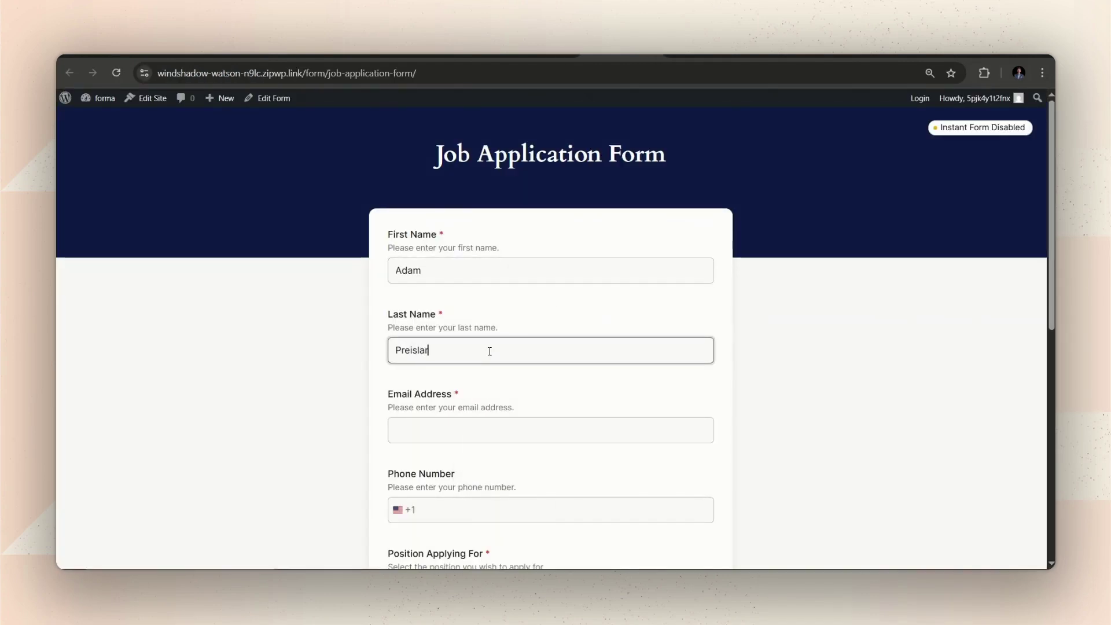
click(494, 431)
- Choose Product Manager as the position and submit the test application
scroll(493, 438, down, 2)
scroll(494, 438, down, 1)
click(521, 392)
click(440, 416)
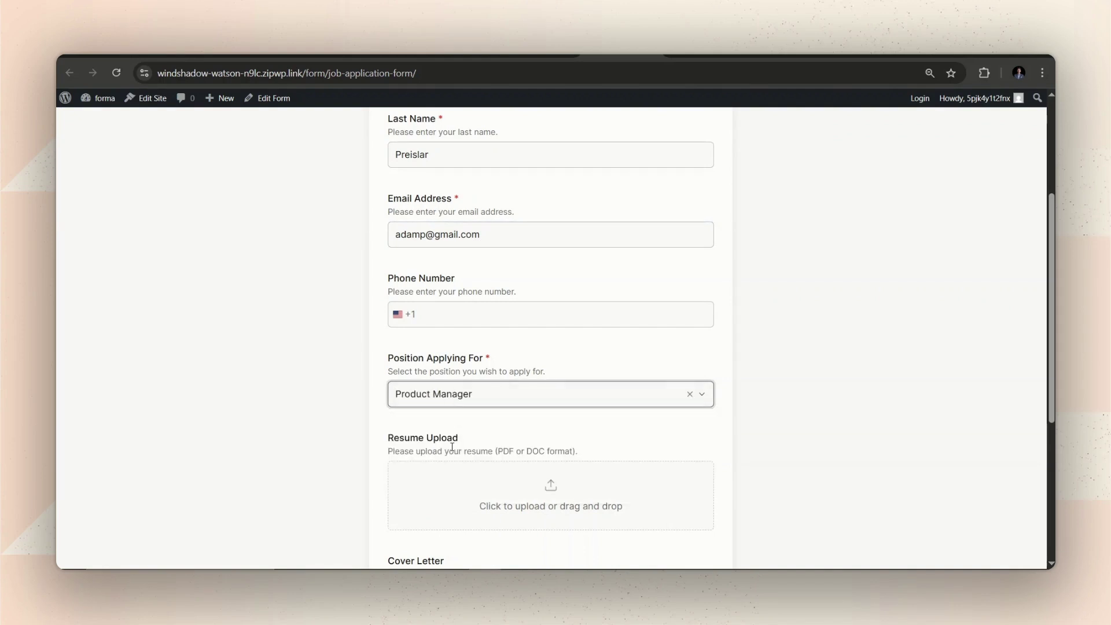
scroll(493, 405, down, 5)
click(418, 486)
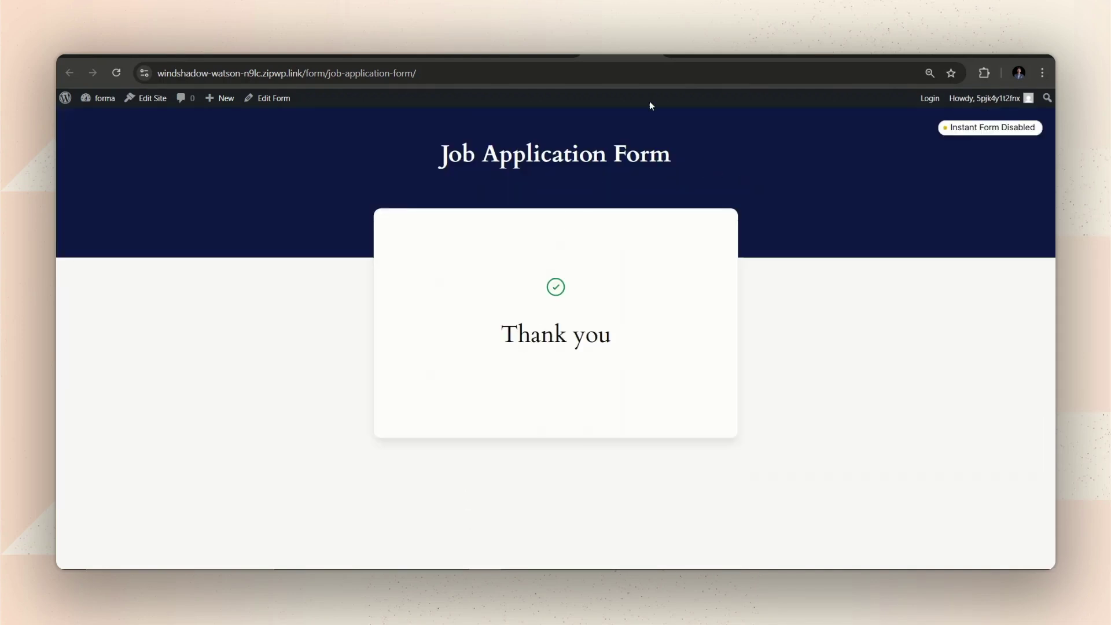
key(ctrl+w)
- Open Entry #22, read its failed-send log line, then view the SureMail email logs
click(74, 107)
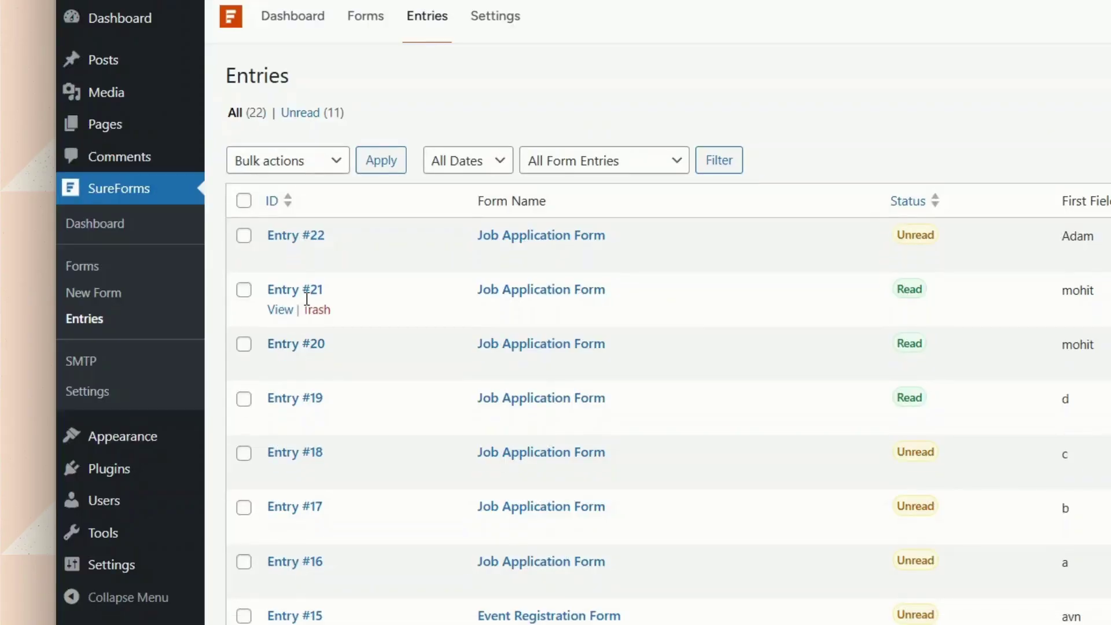
click(290, 258)
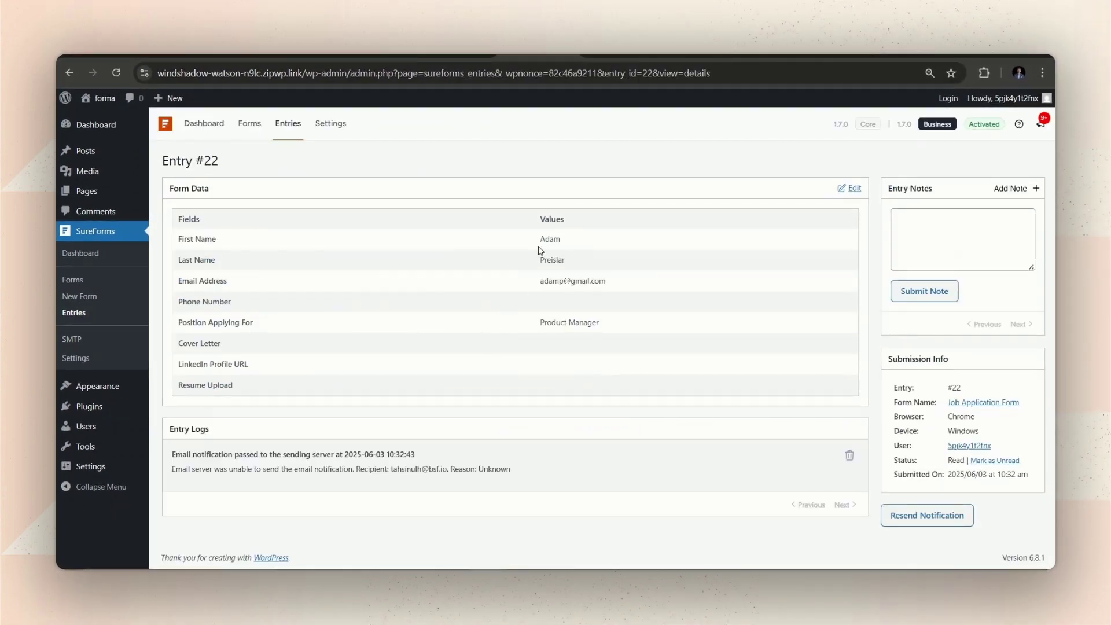
double_click(489, 471)
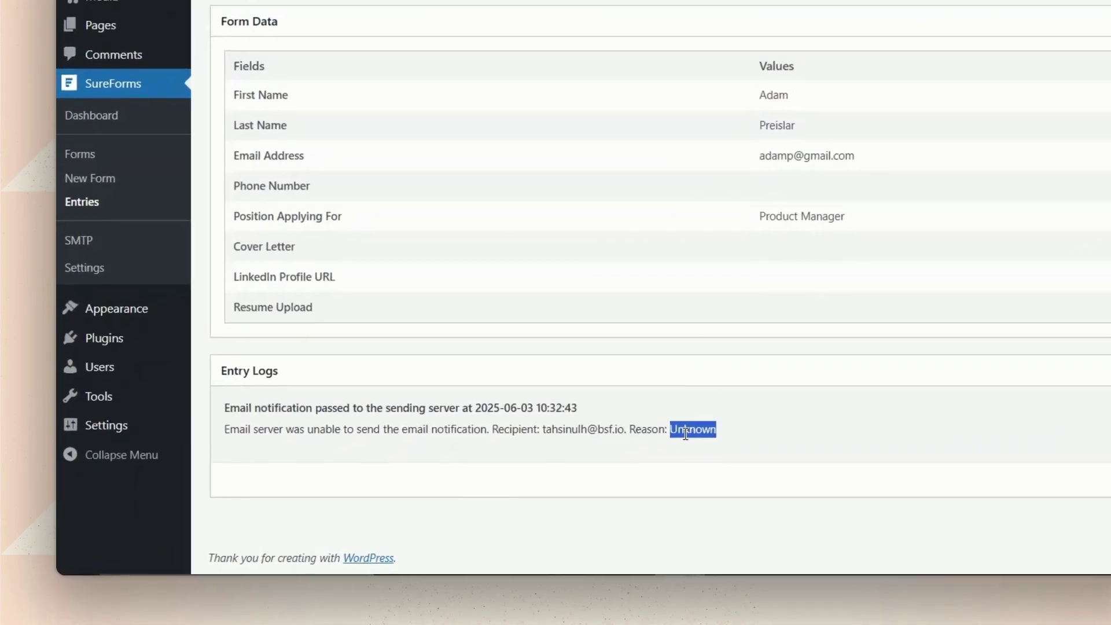
triple_click(686, 432)
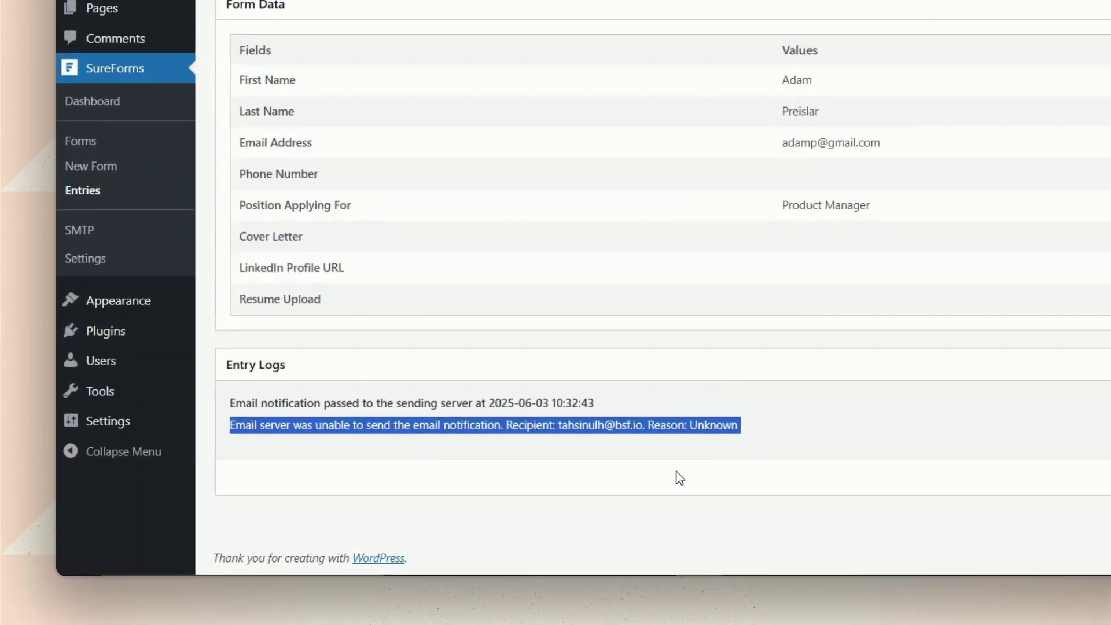
click(680, 478)
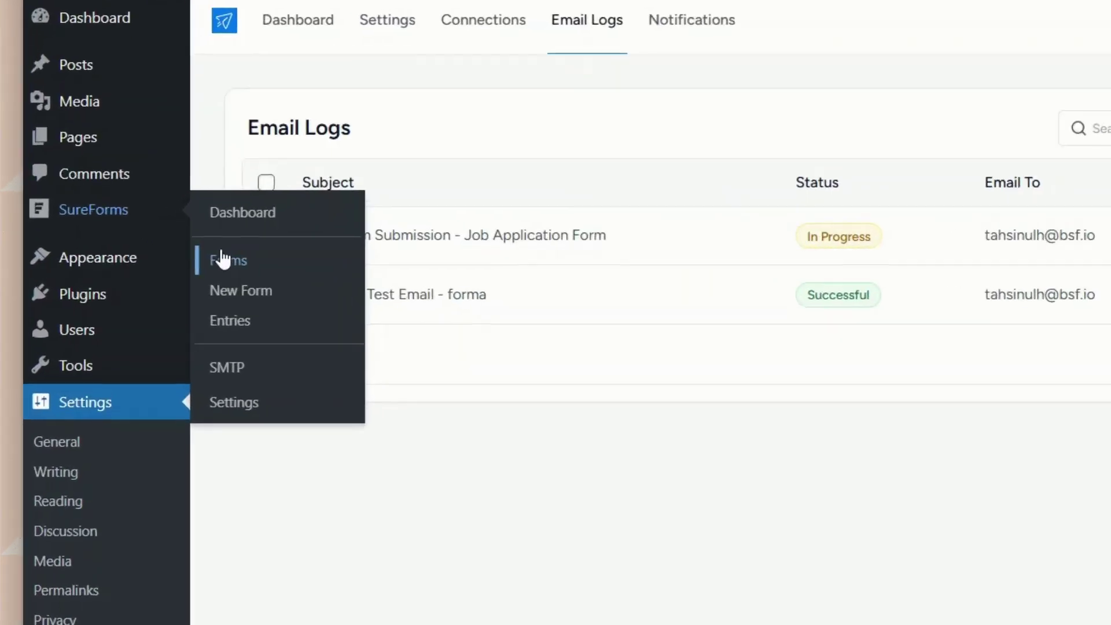
- Reopen the Job Application Form's 'Another Job Application Submitted' notification for editing
click(170, 260)
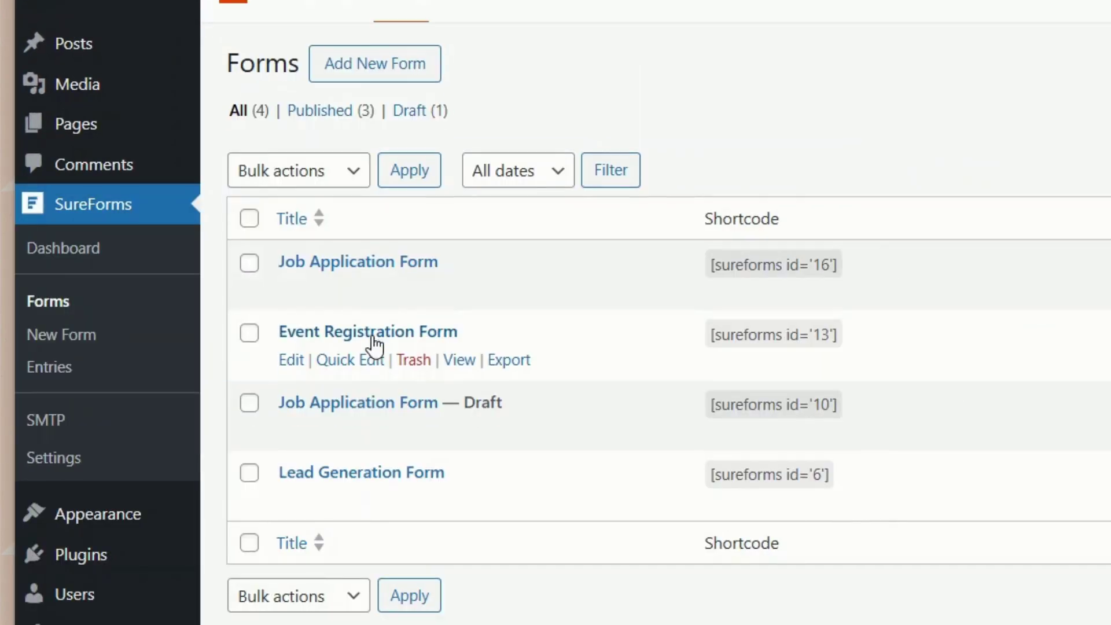
click(291, 289)
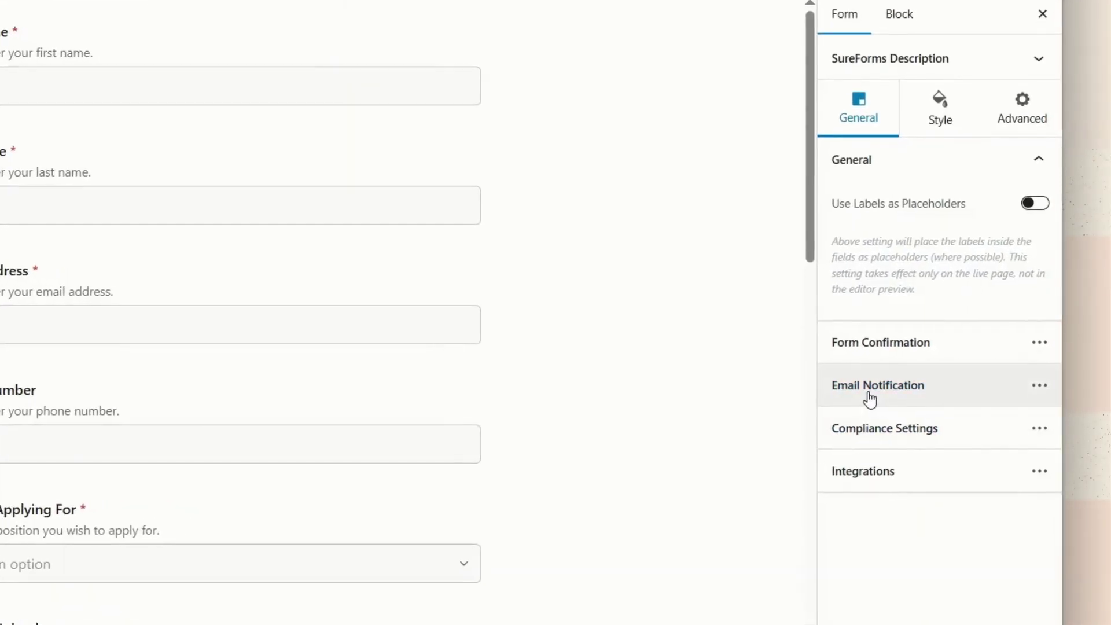
click(934, 391)
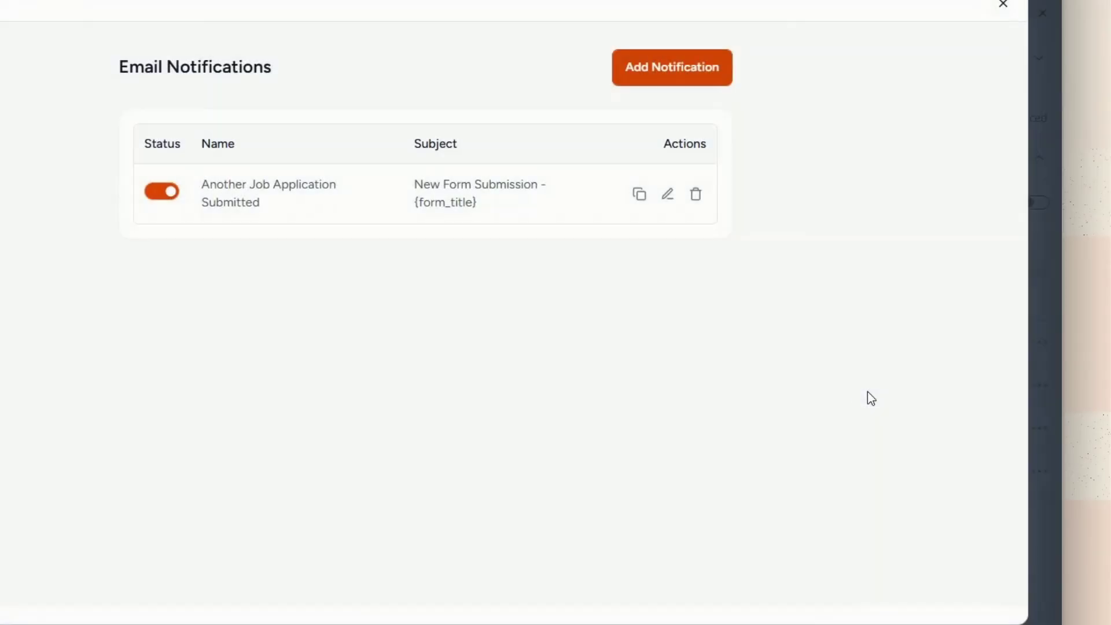
click(668, 203)
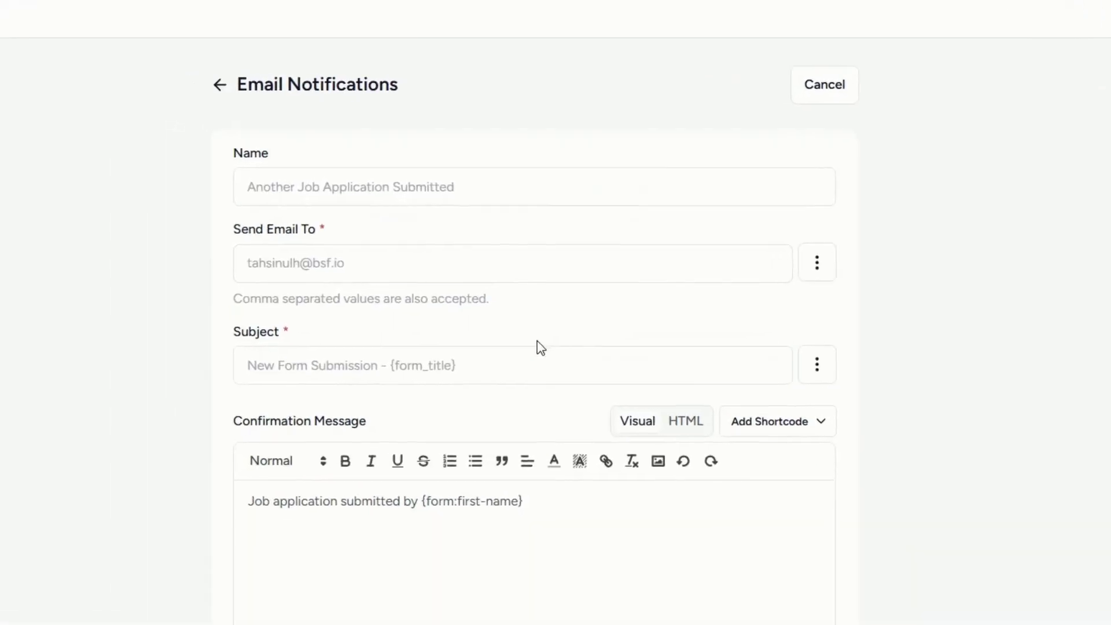
- Replace the From Email with the sender address on the site's mail domain
scroll(555, 347, down, 10)
click(350, 262)
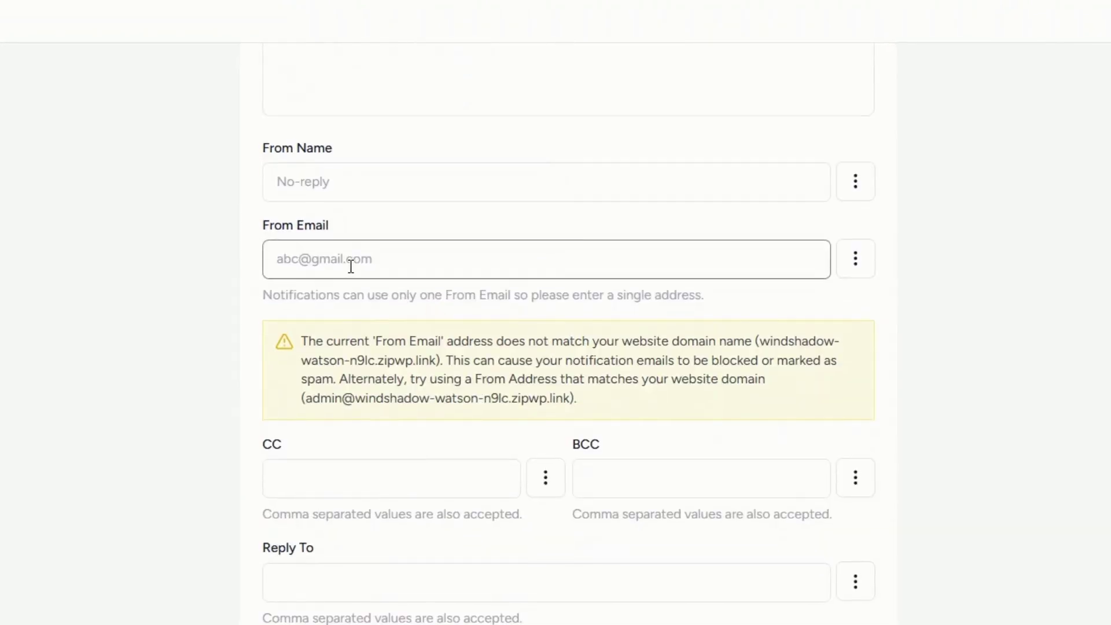
key(BackSpace)
key(BackSpace)
key(BackSpace)
key(BackSpace)
key(BackSpace)
key(BackSpace)
key(BackSpace)
key(BackSpace)
key(BackSpace)
key(BackSpace)
key(BackSpace)
key(BackSpace)
key(BackSpace)
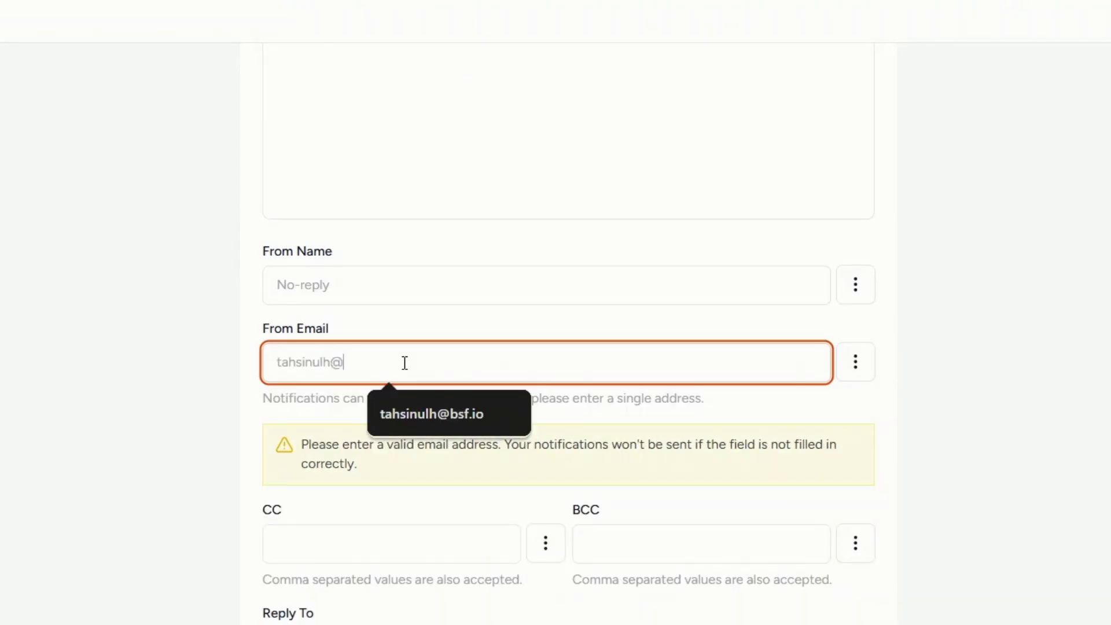
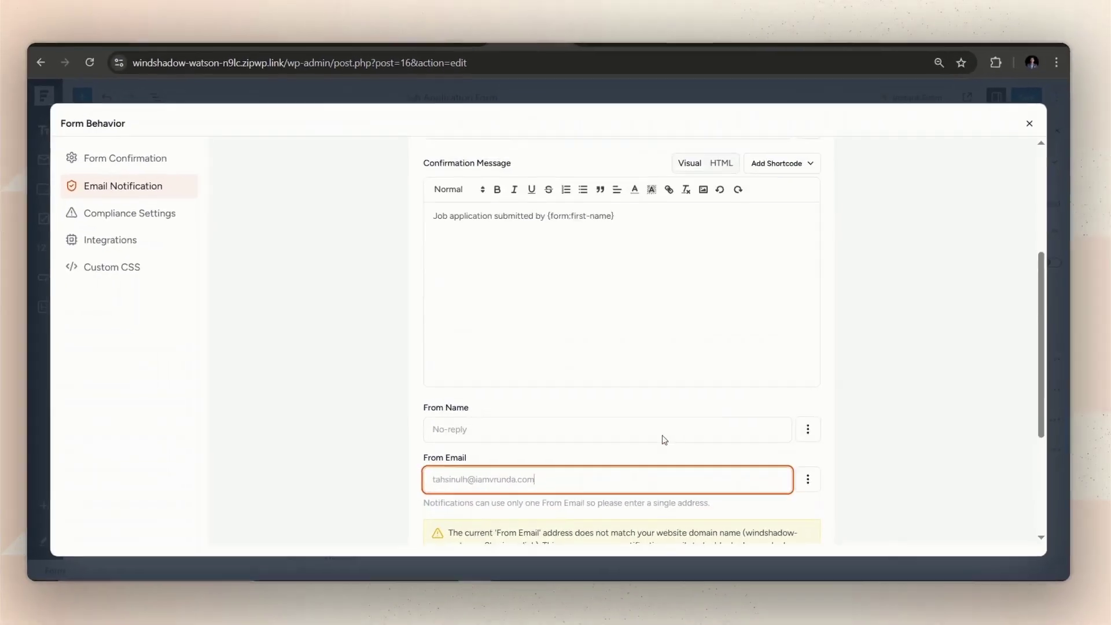
scroll(633, 298, up, 10)
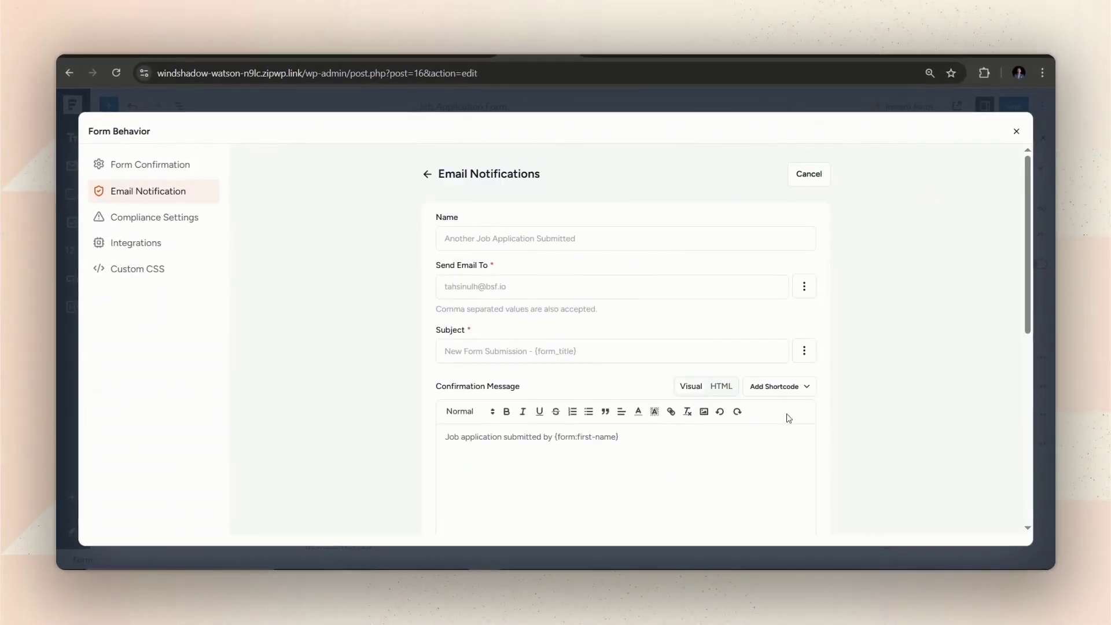
- Close Form Behavior, save the form, and reload the live Job Application Form
click(1016, 132)
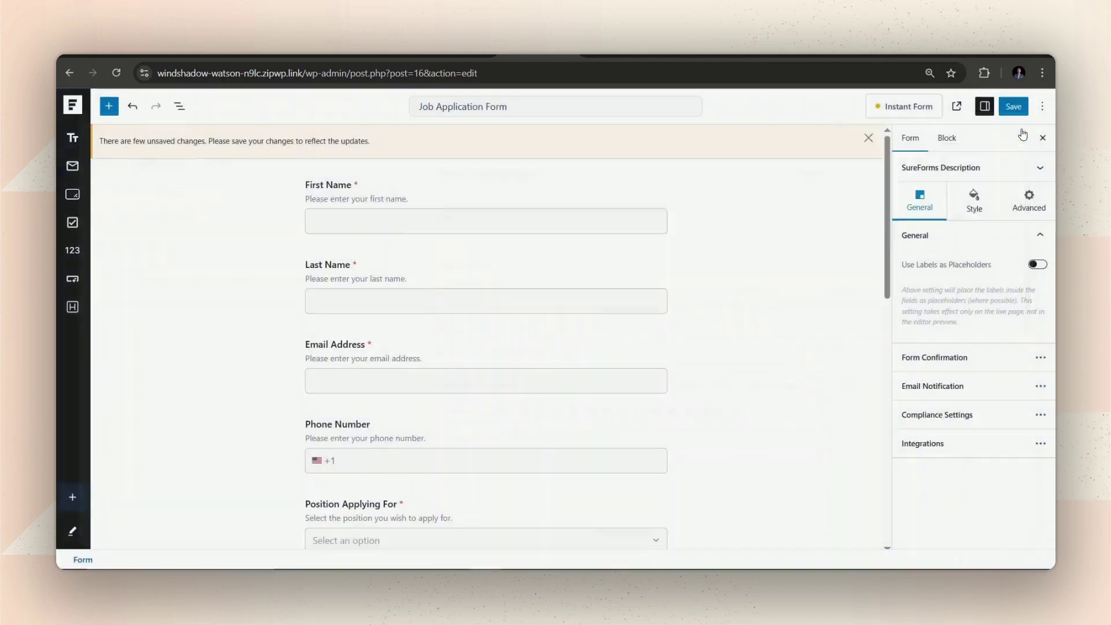
click(1013, 106)
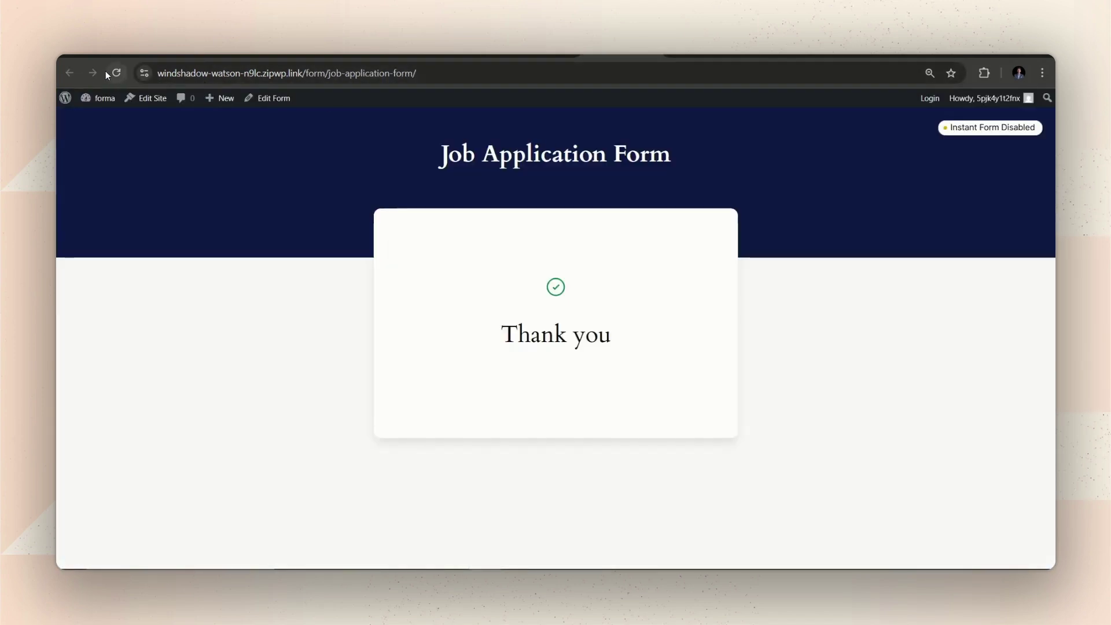
click(116, 72)
- Enter the applicant's first name, last name and email address on the live form
click(433, 279)
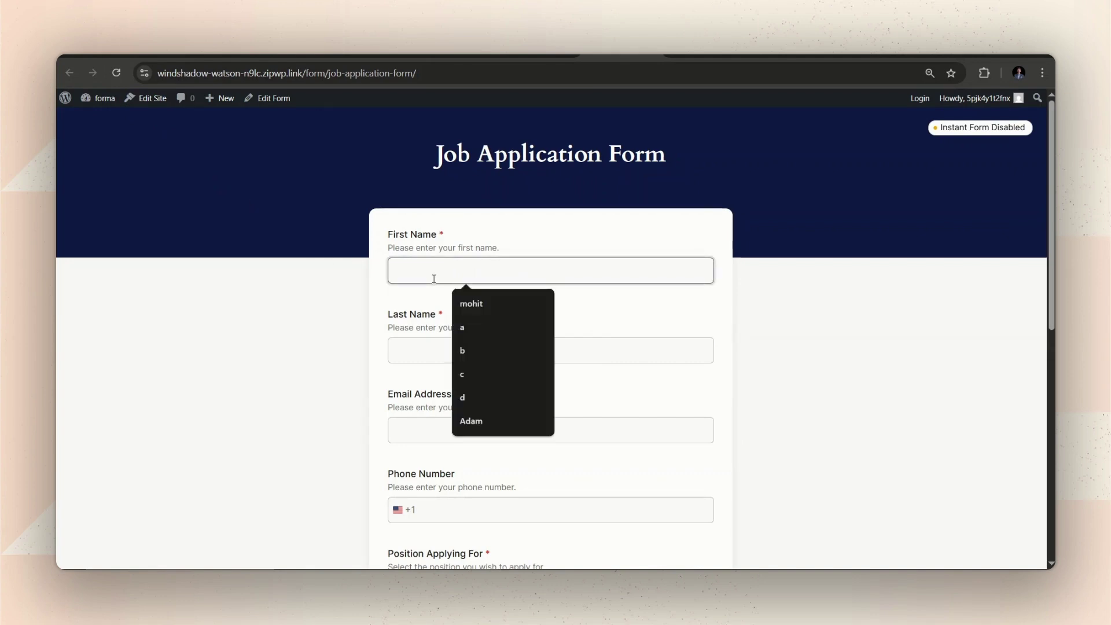
click(454, 352)
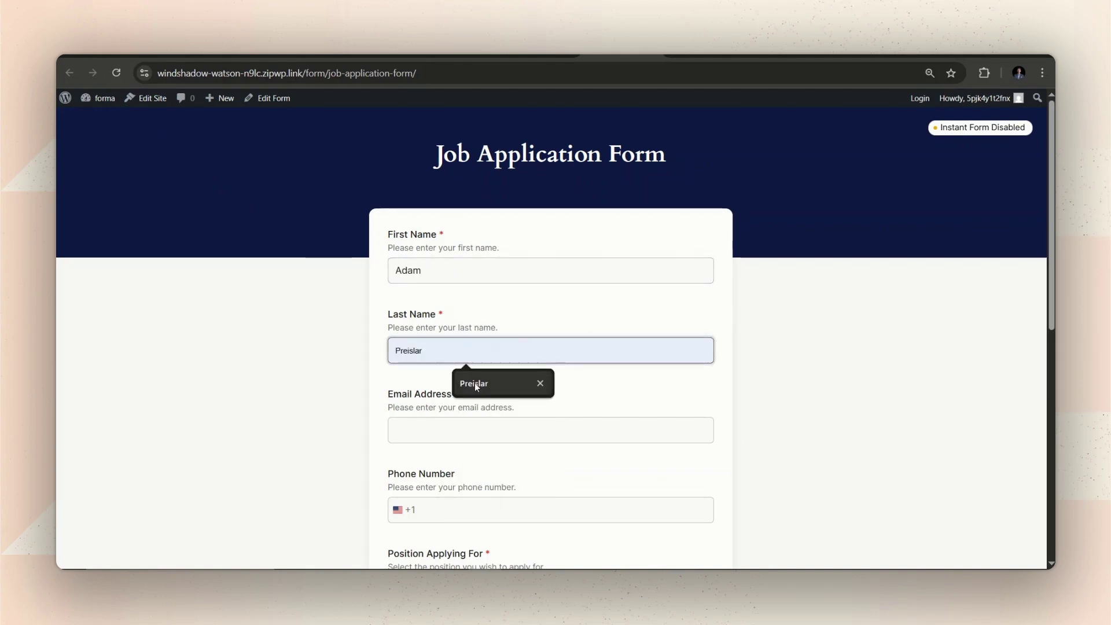
click(475, 383)
scroll(471, 371, down, 1)
click(471, 369)
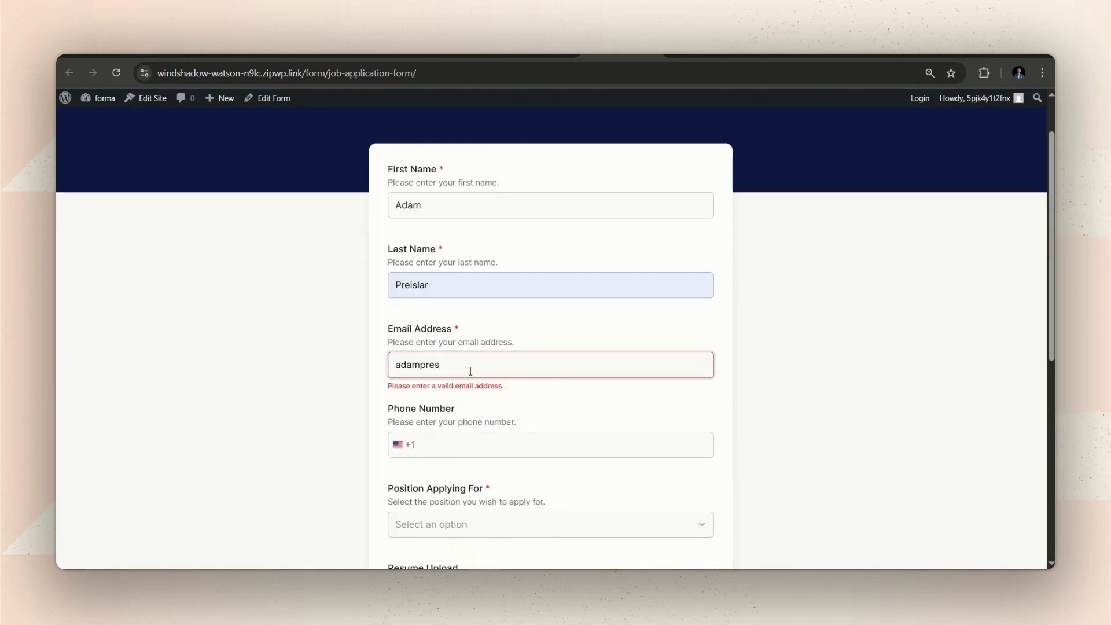
- Choose Graphic Designer as the position and submit the application
scroll(466, 377, down, 7)
scroll(466, 377, up, 3)
click(451, 307)
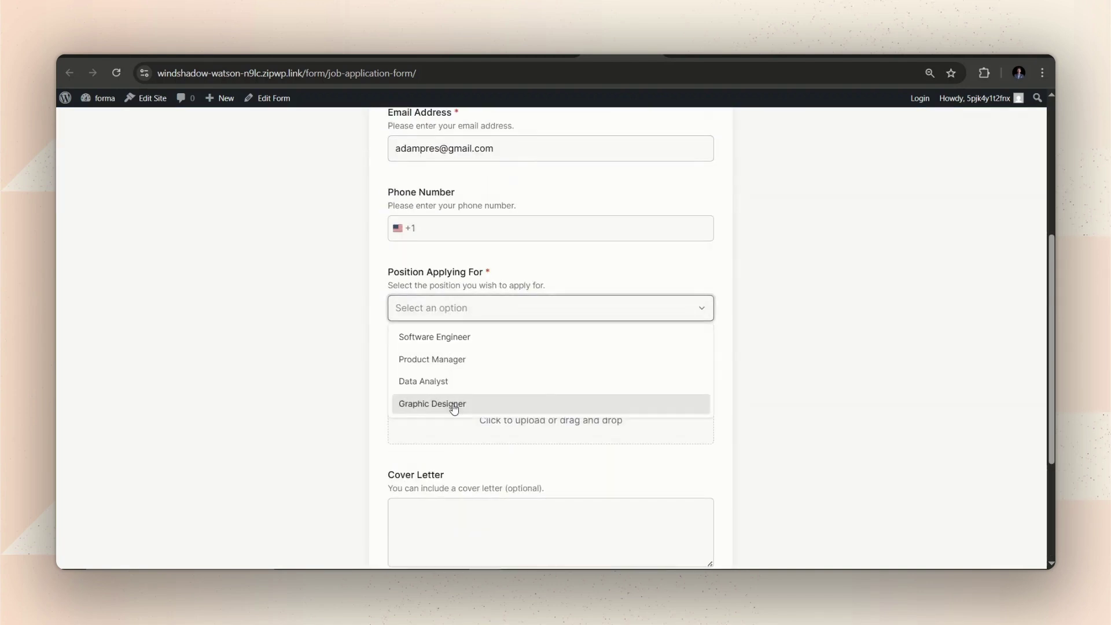
click(431, 403)
scroll(428, 440, down, 3)
click(422, 495)
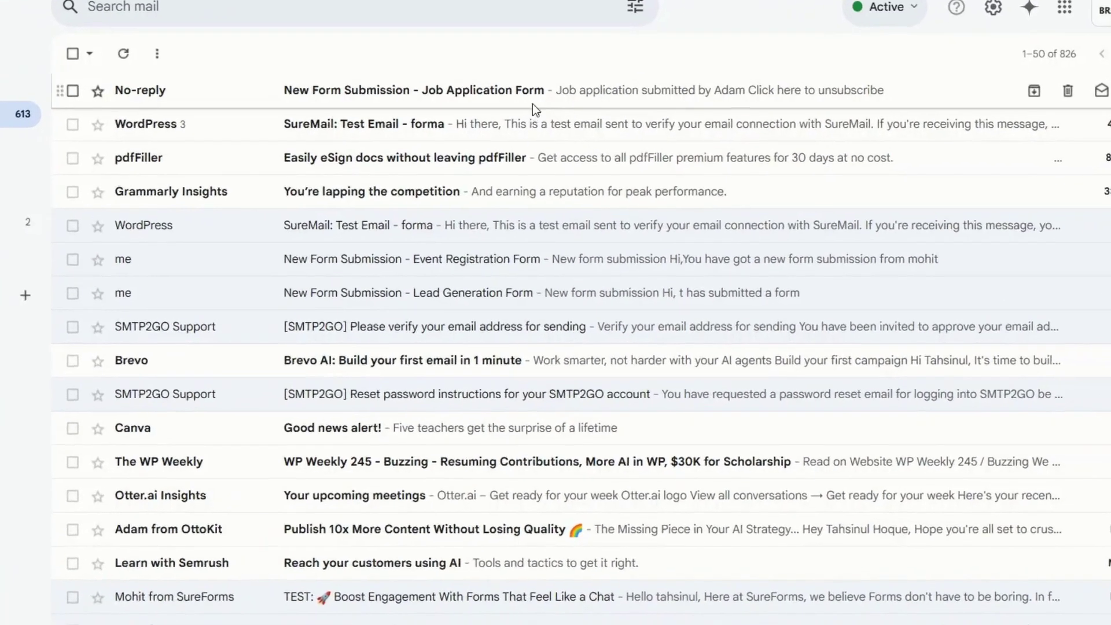
- Open the No-reply 'New Form Submission' email and check its sender details
click(586, 172)
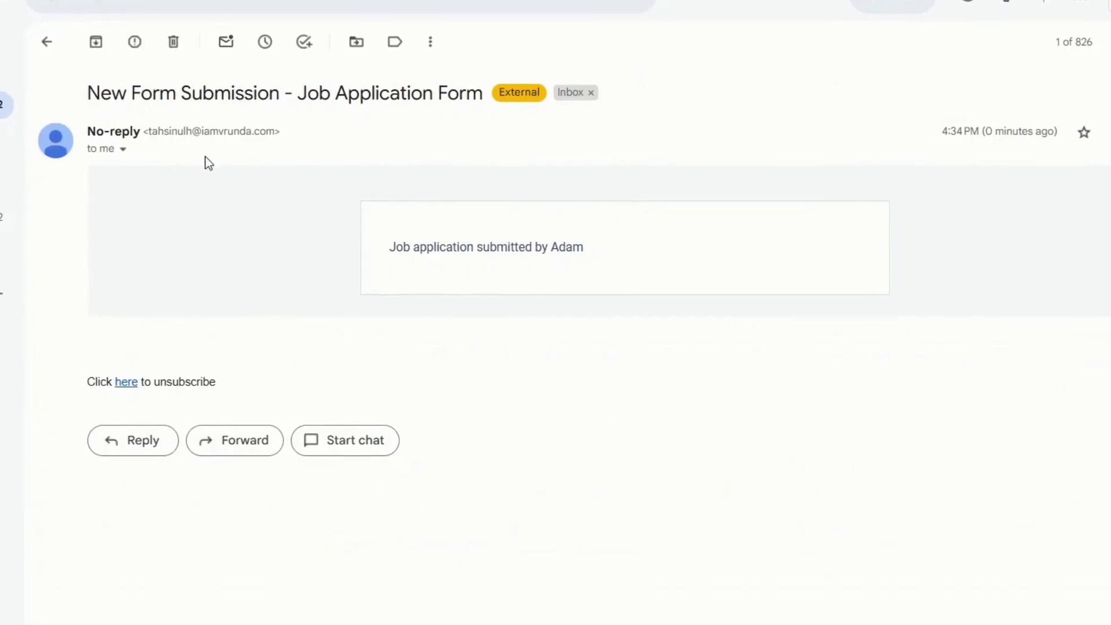
click(122, 150)
drag(211, 176, 221, 182)
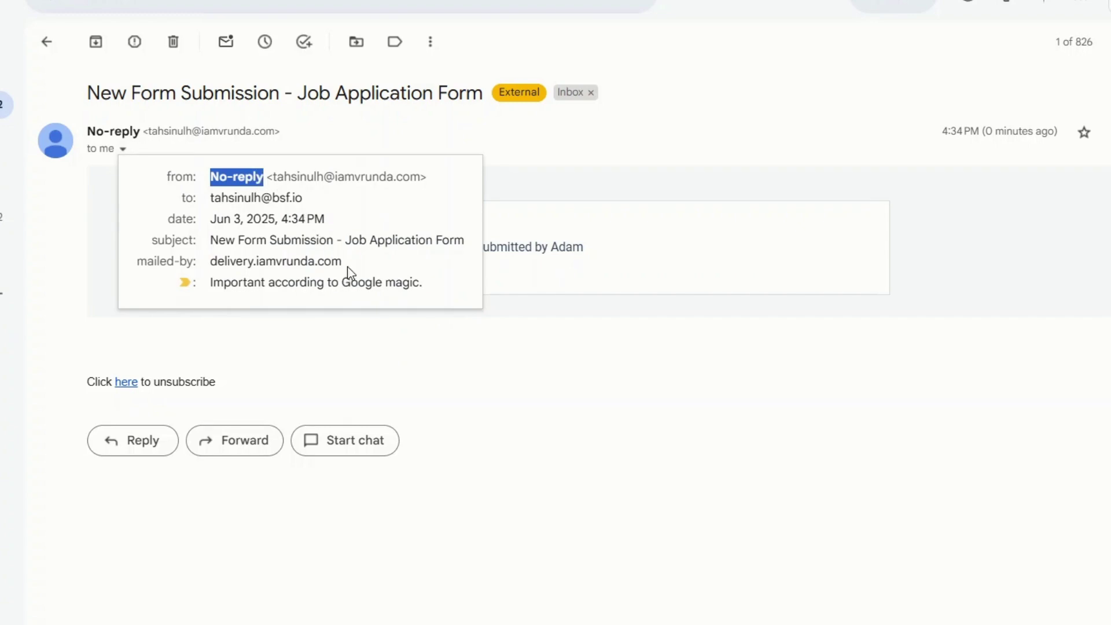
click(467, 335)
- Review the notification's message line showing the applicant's first name, then return to the form editor
triple_click(457, 245)
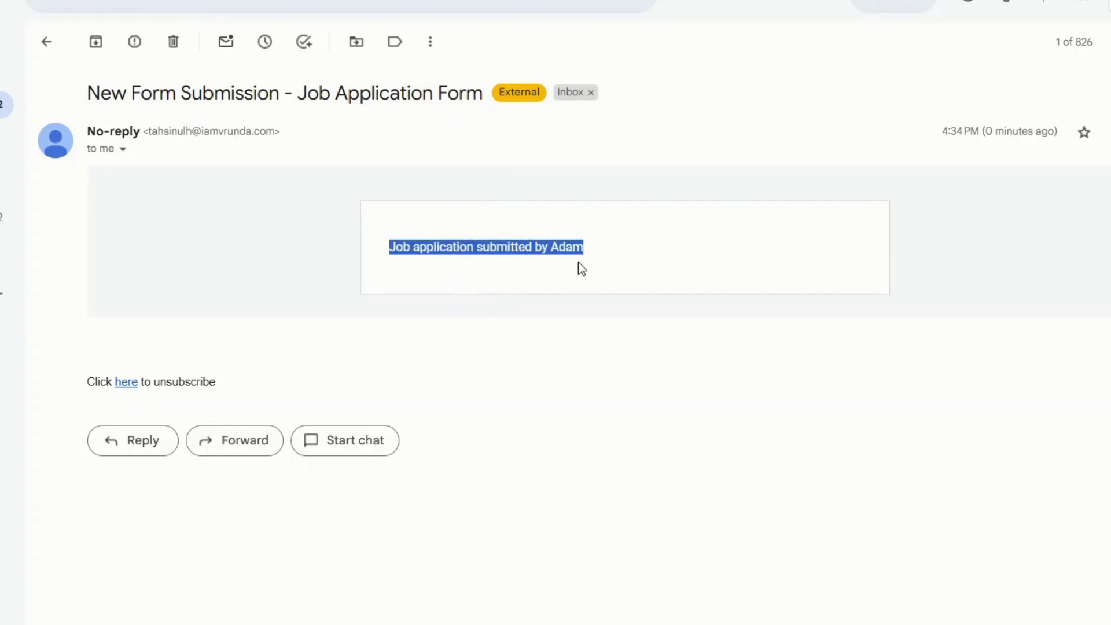
click(592, 348)
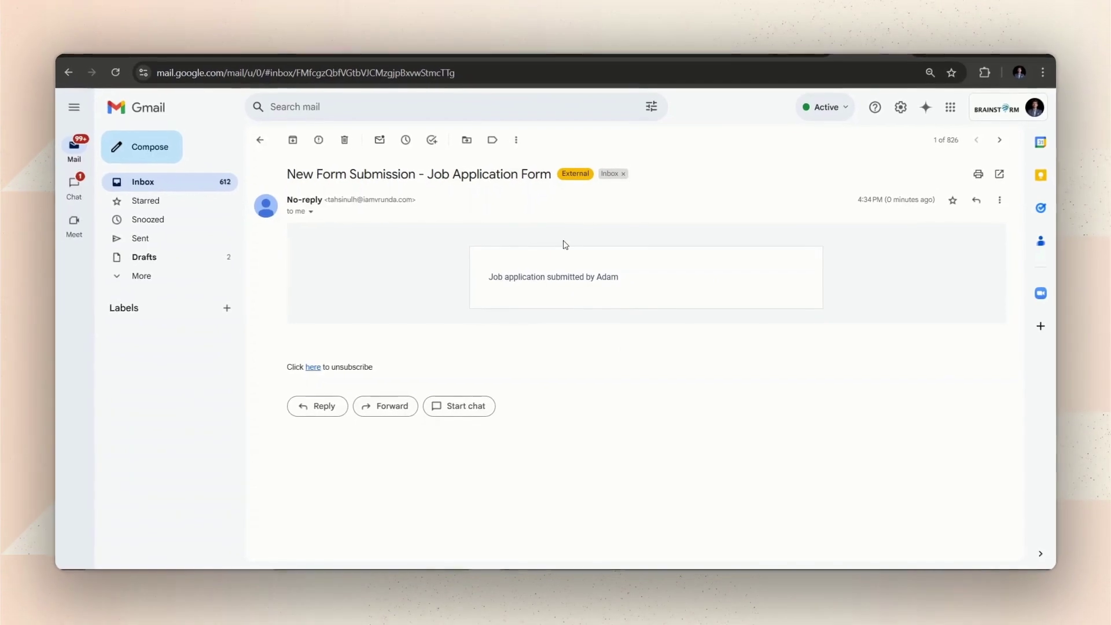
click(520, 53)
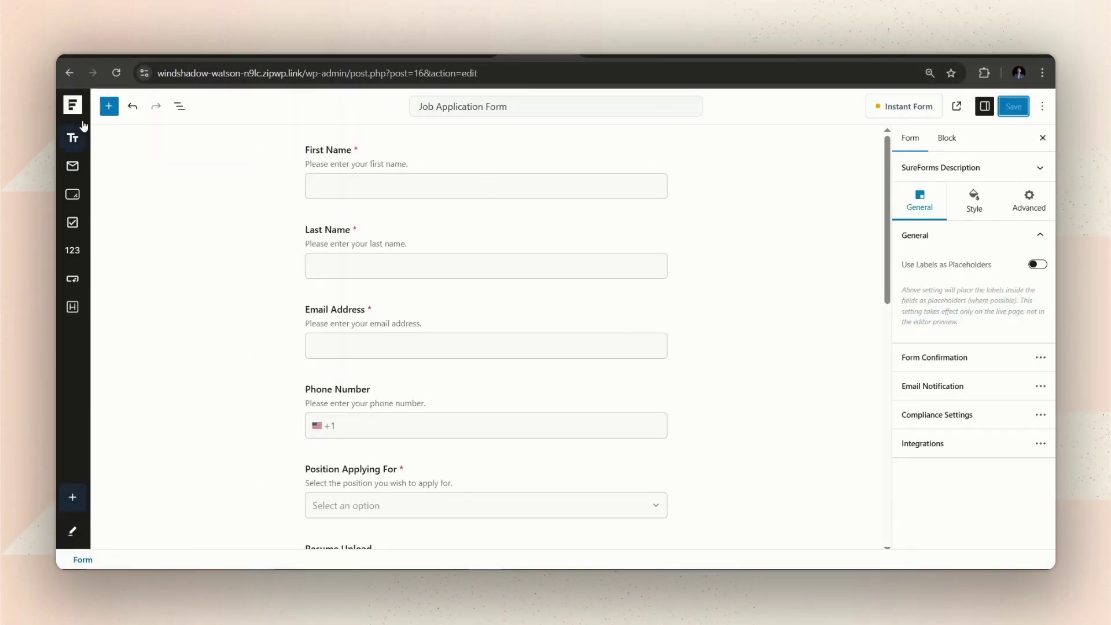
- Open Entry #23 from the SureForms entries list
click(72, 106)
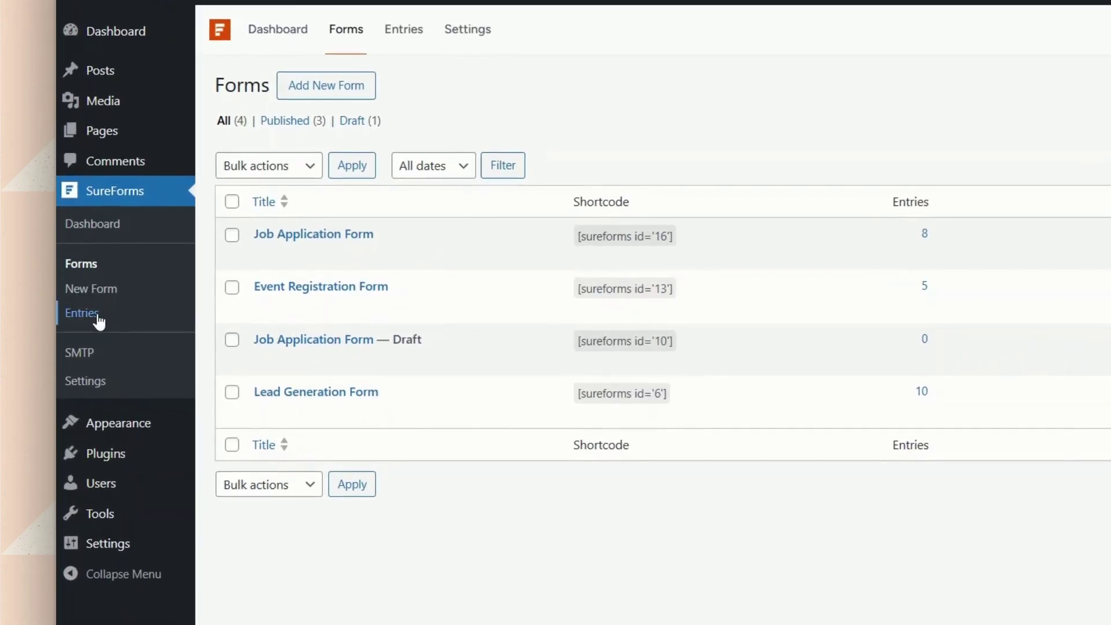
click(97, 315)
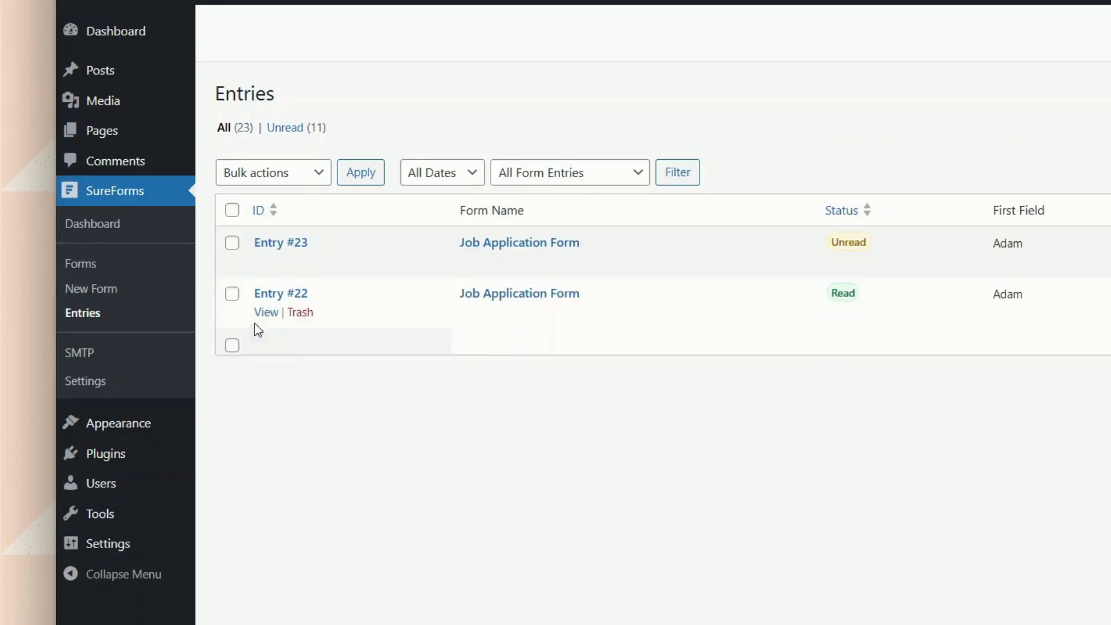
click(267, 254)
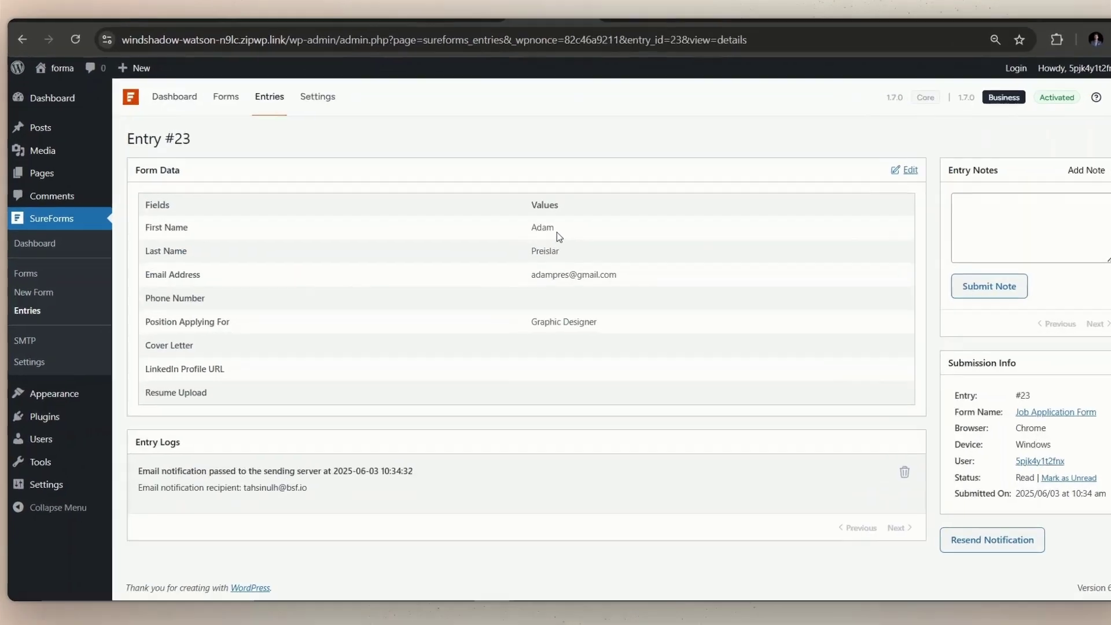
- Review Entry #23's submitted first name, email address and notification recipient log, then go to SureMail
double_click(530, 239)
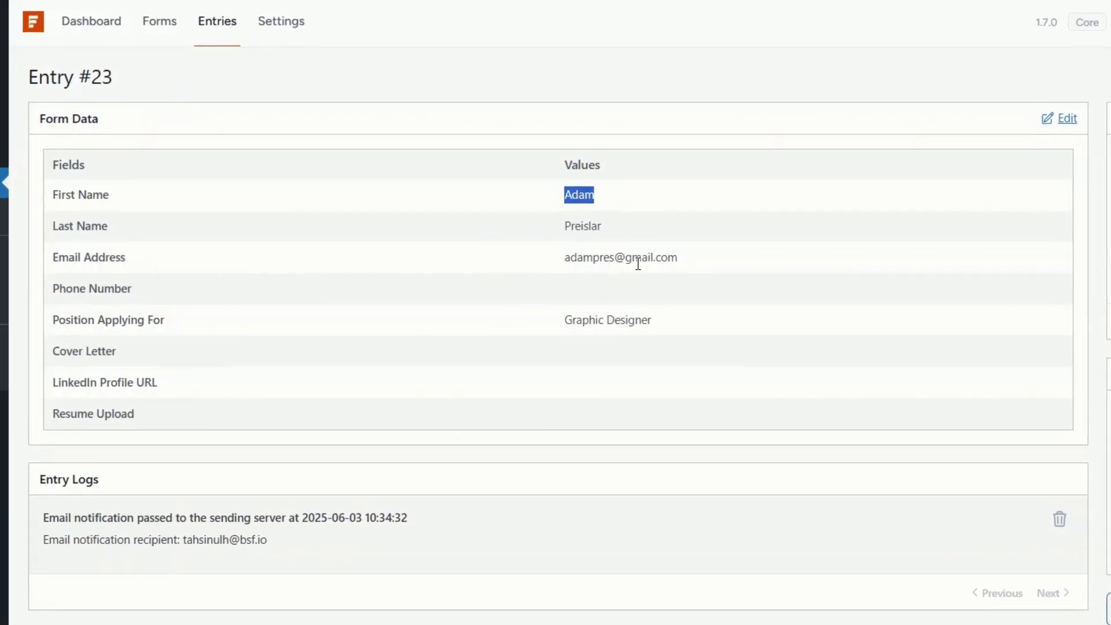
triple_click(638, 258)
click(635, 291)
drag(259, 540, 219, 540)
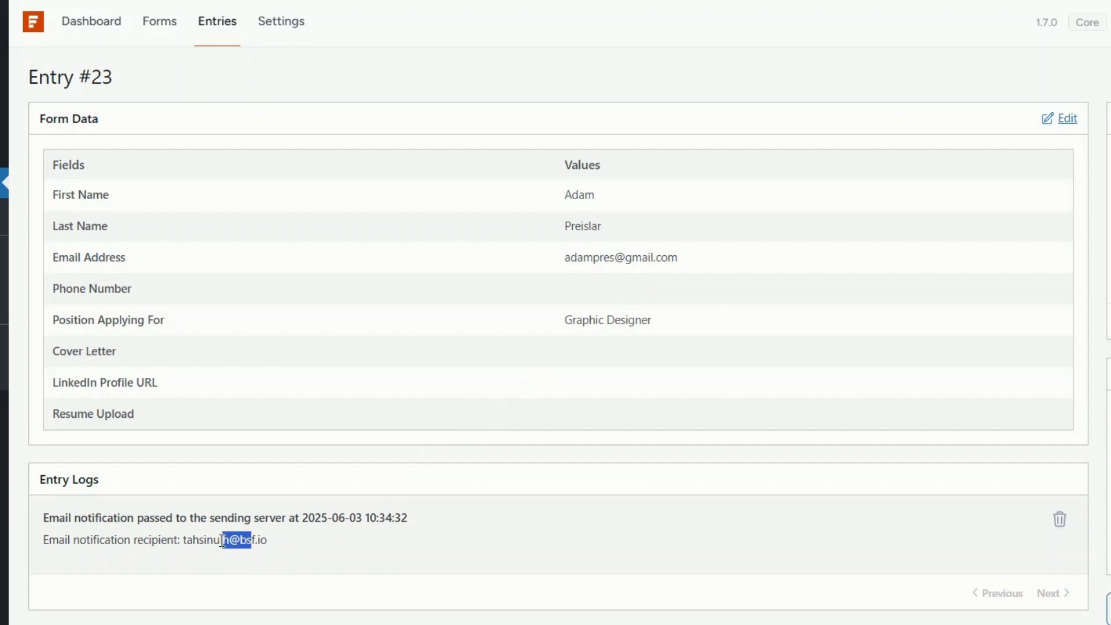
triple_click(211, 541)
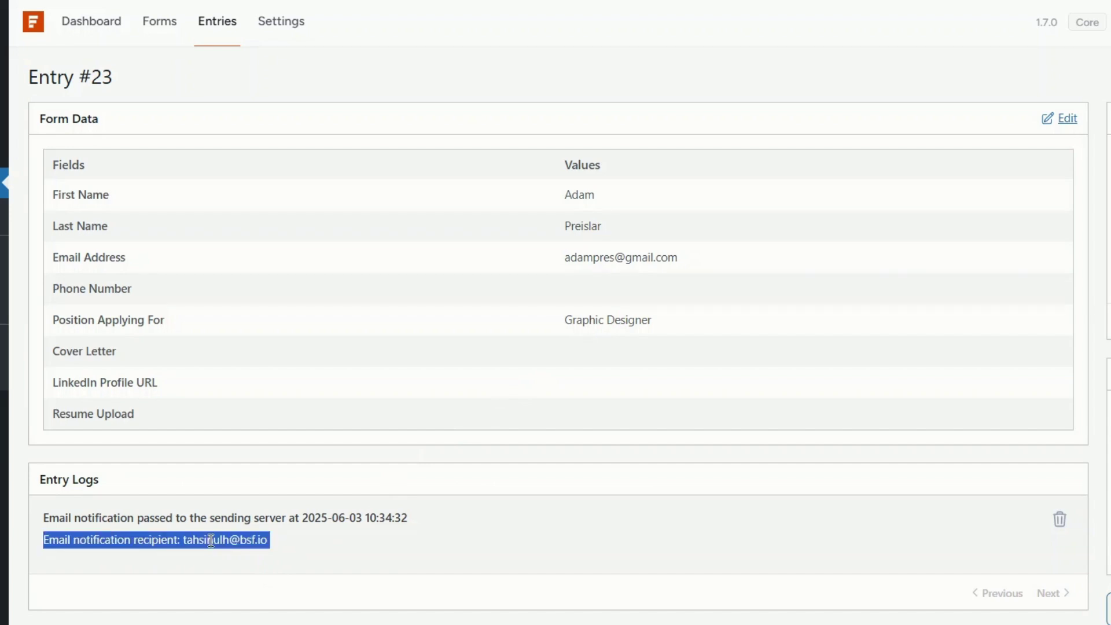
click(234, 569)
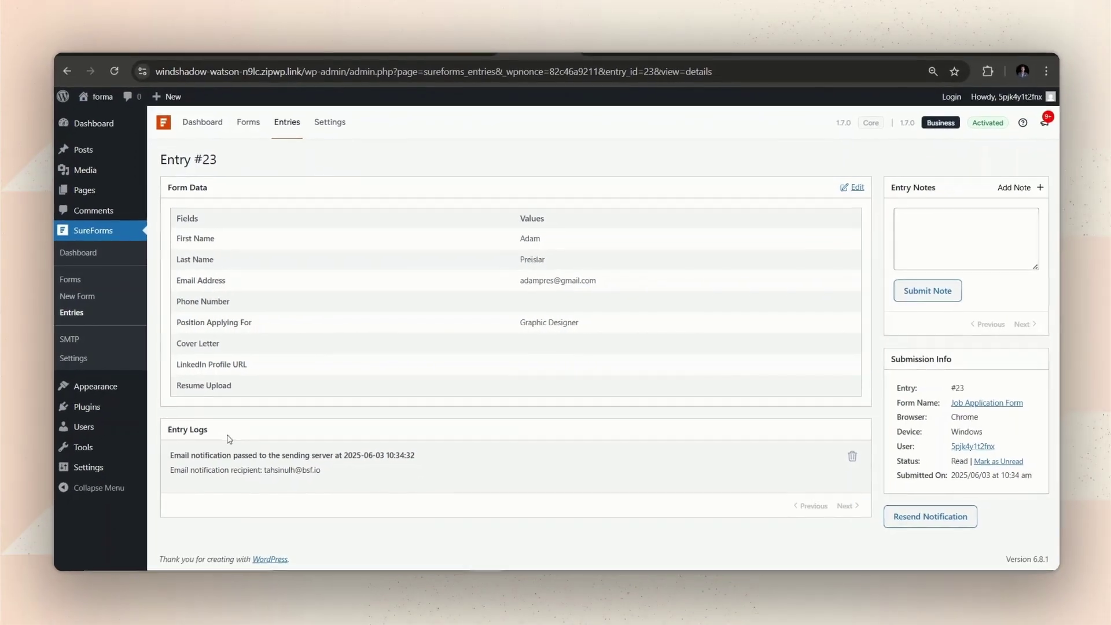
click(74, 340)
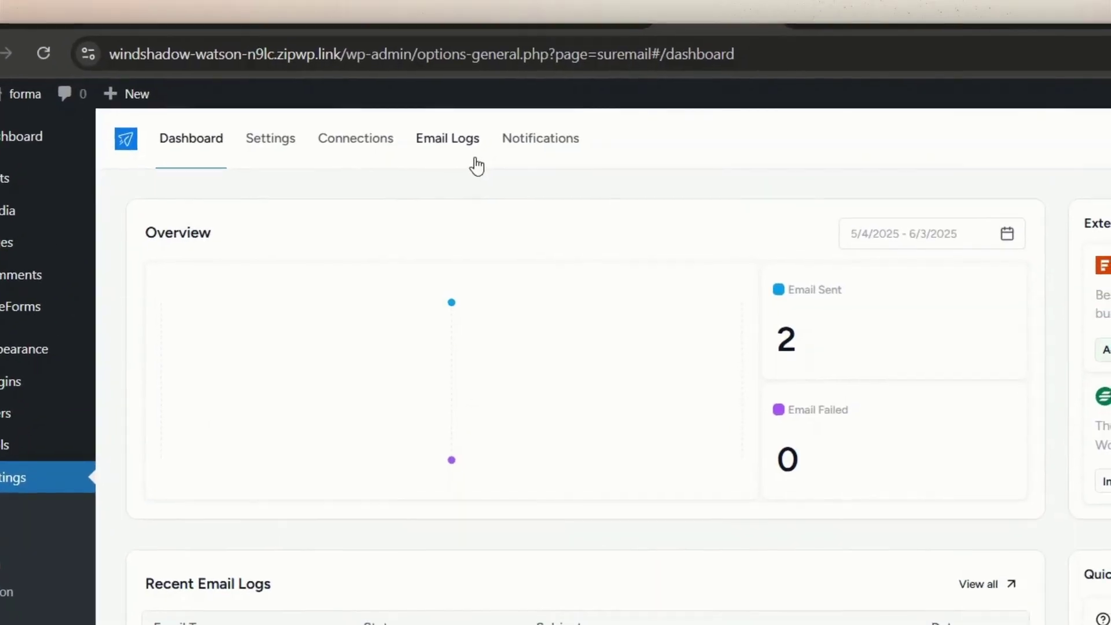
- View SureMail's Email Logs and confirm the newest Job Application email is Successful
click(474, 152)
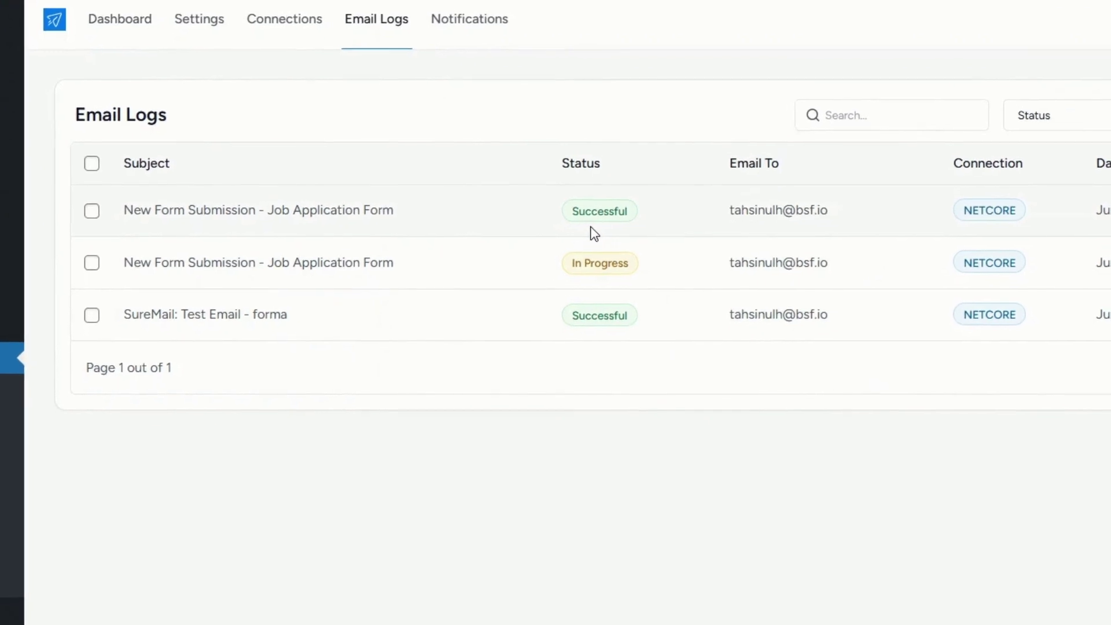
double_click(595, 222)
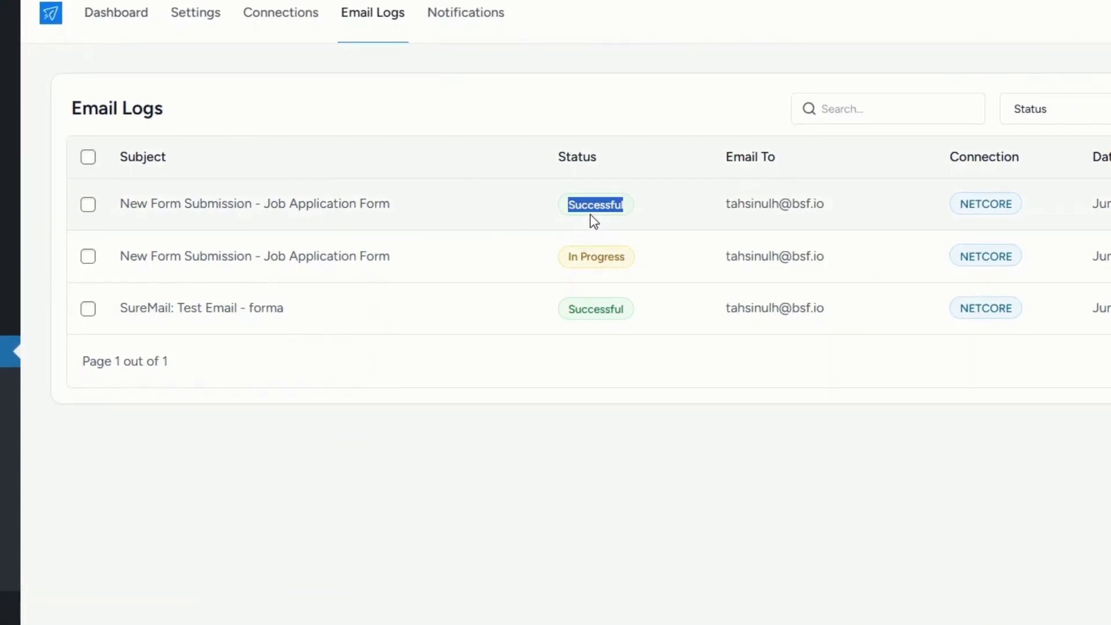
click(595, 221)
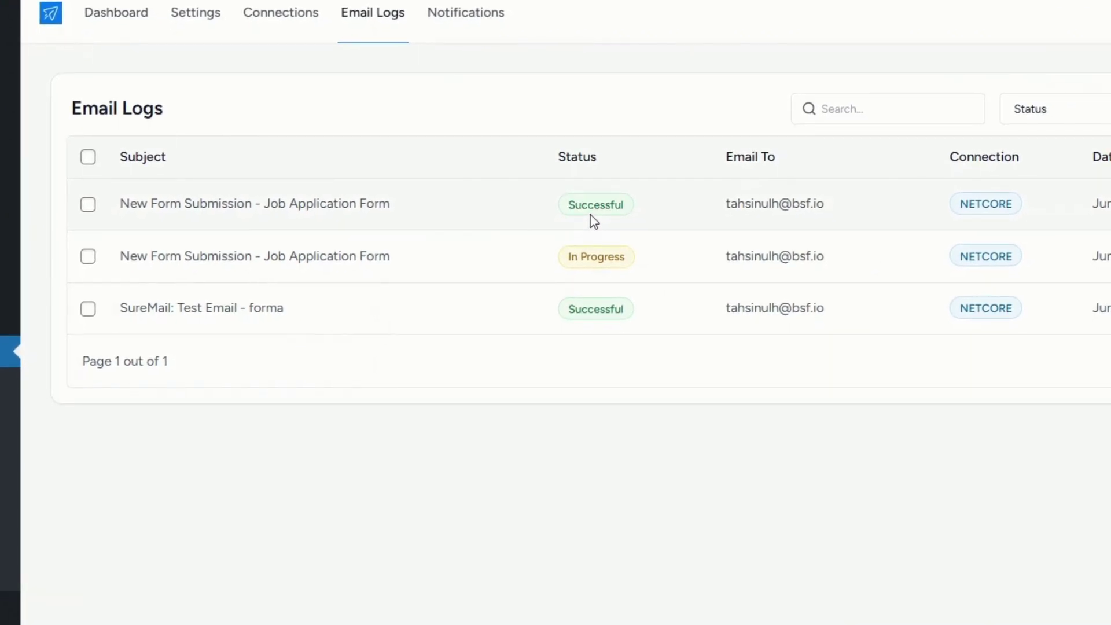